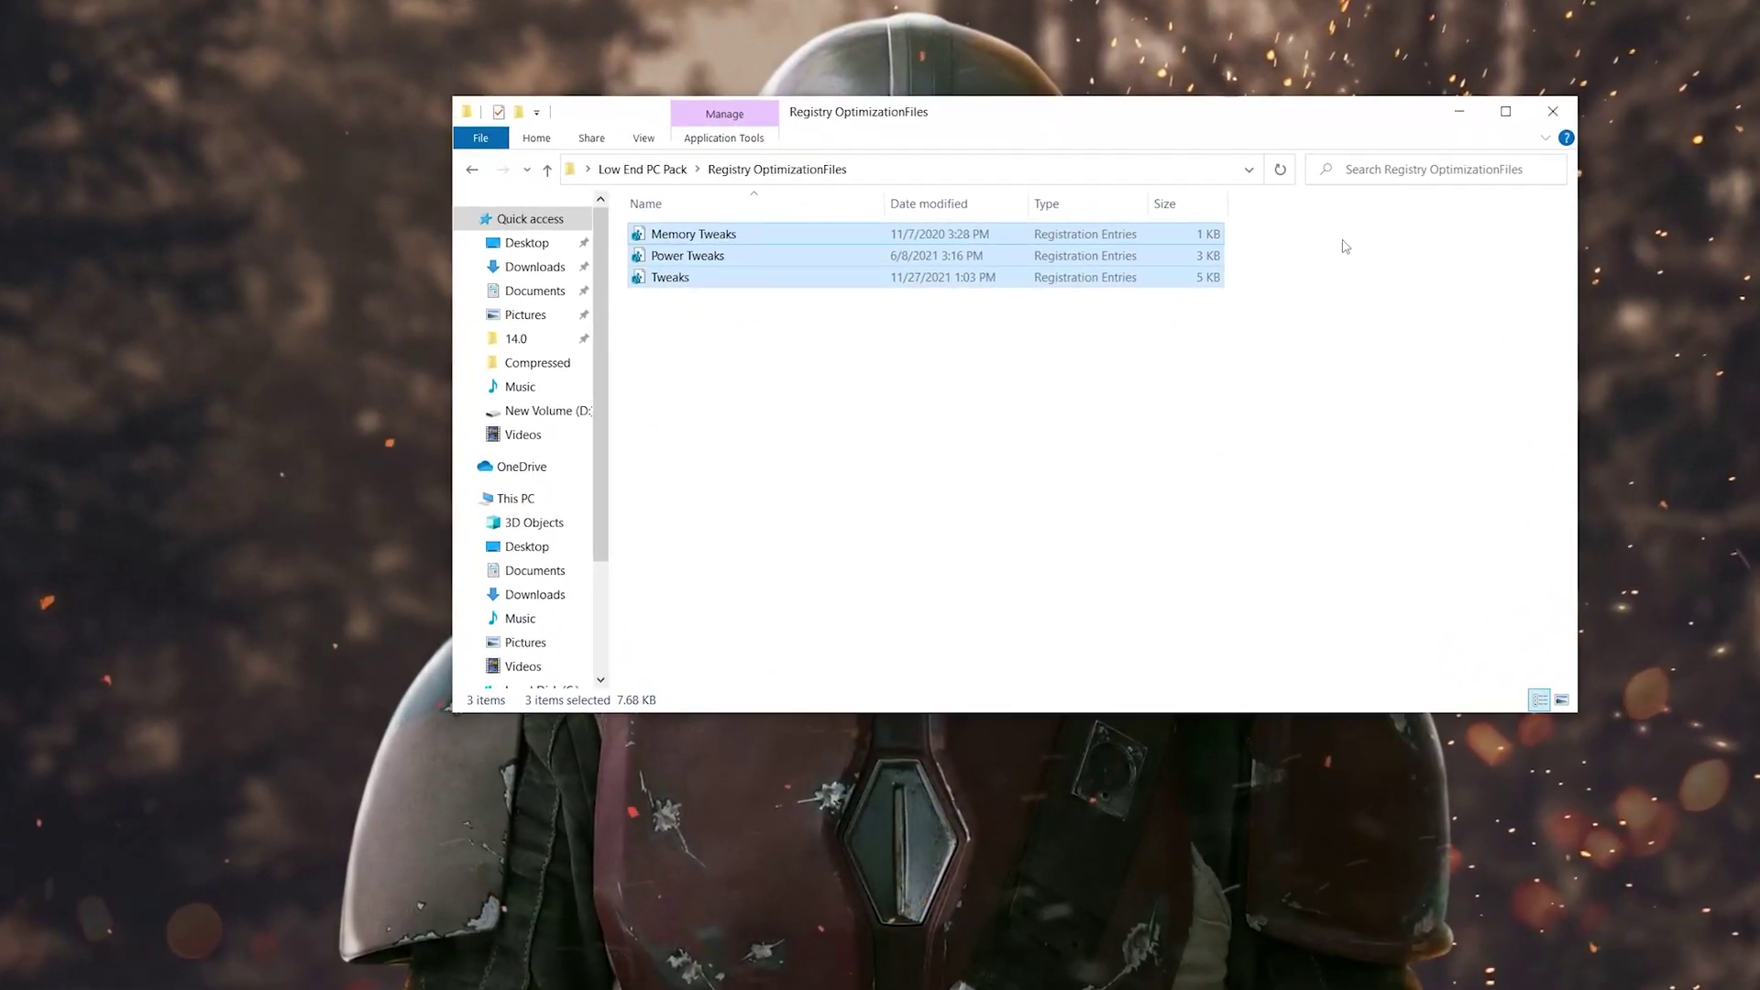
- Deselect the three registry tweak files in the Registry OptimizationFiles folder
left_click(631, 347)
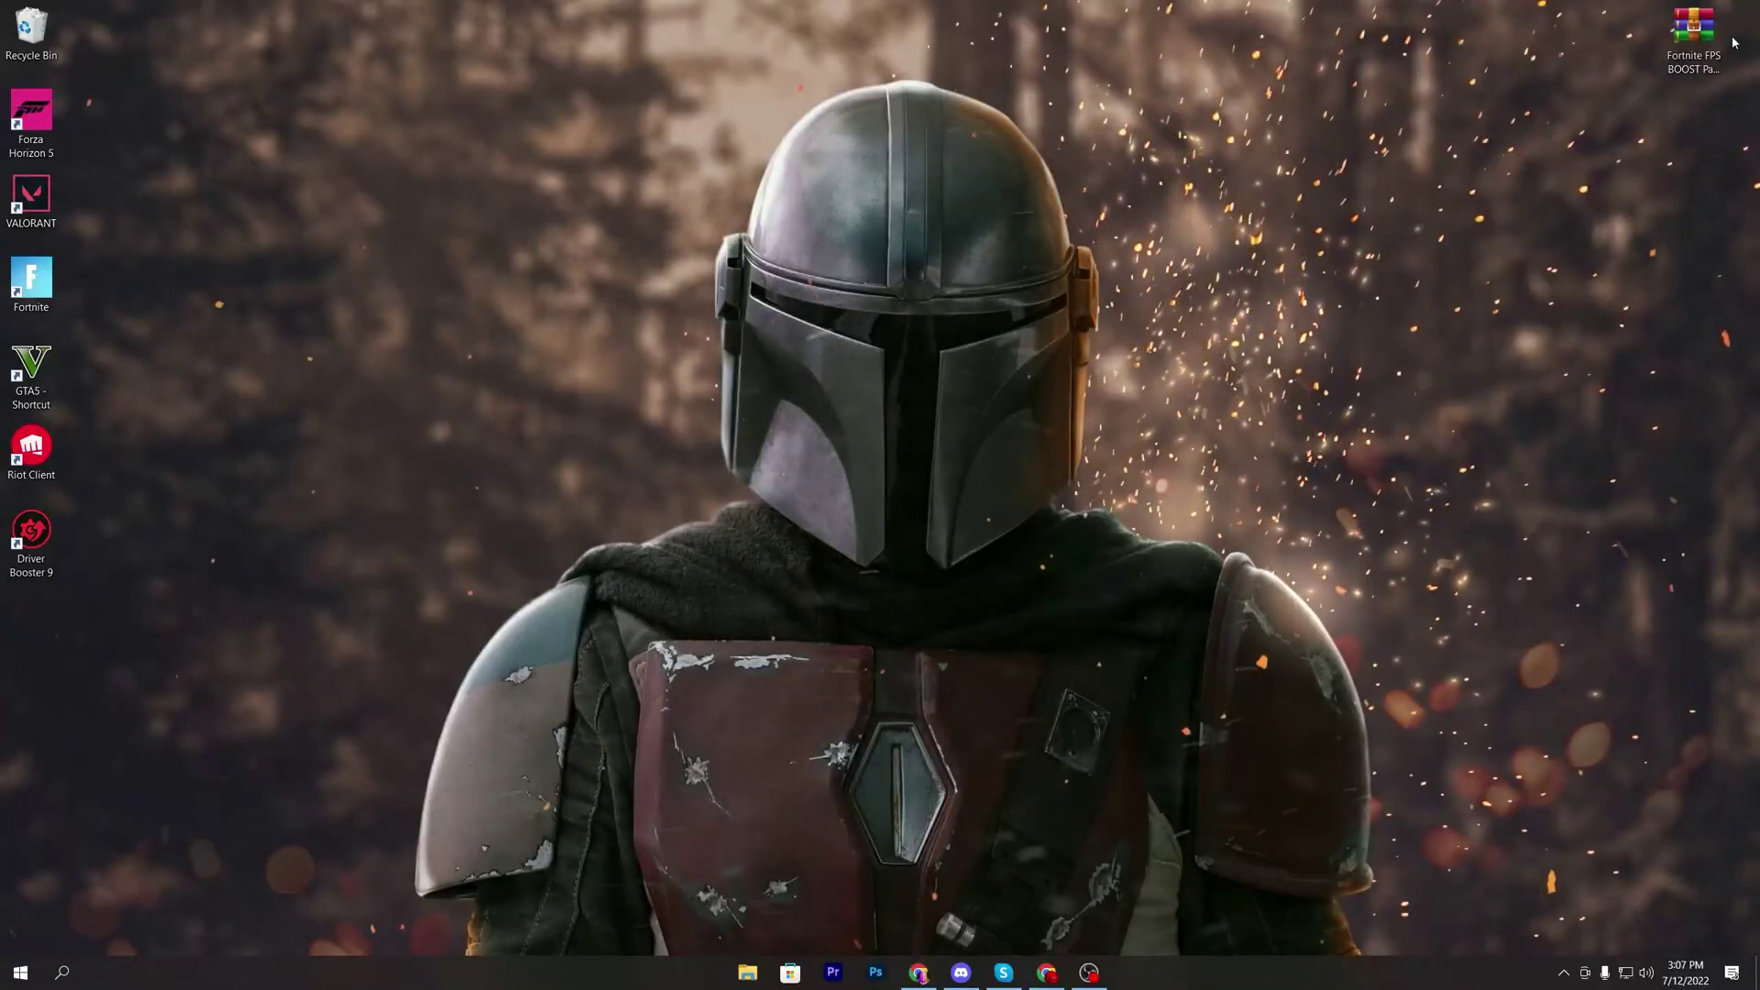
- Open the Fortnite Chapter 3 Low End PC Pack 2022 post on uptopacks.com and start its download
left_click_drag(1716, 55, 1218, 176)
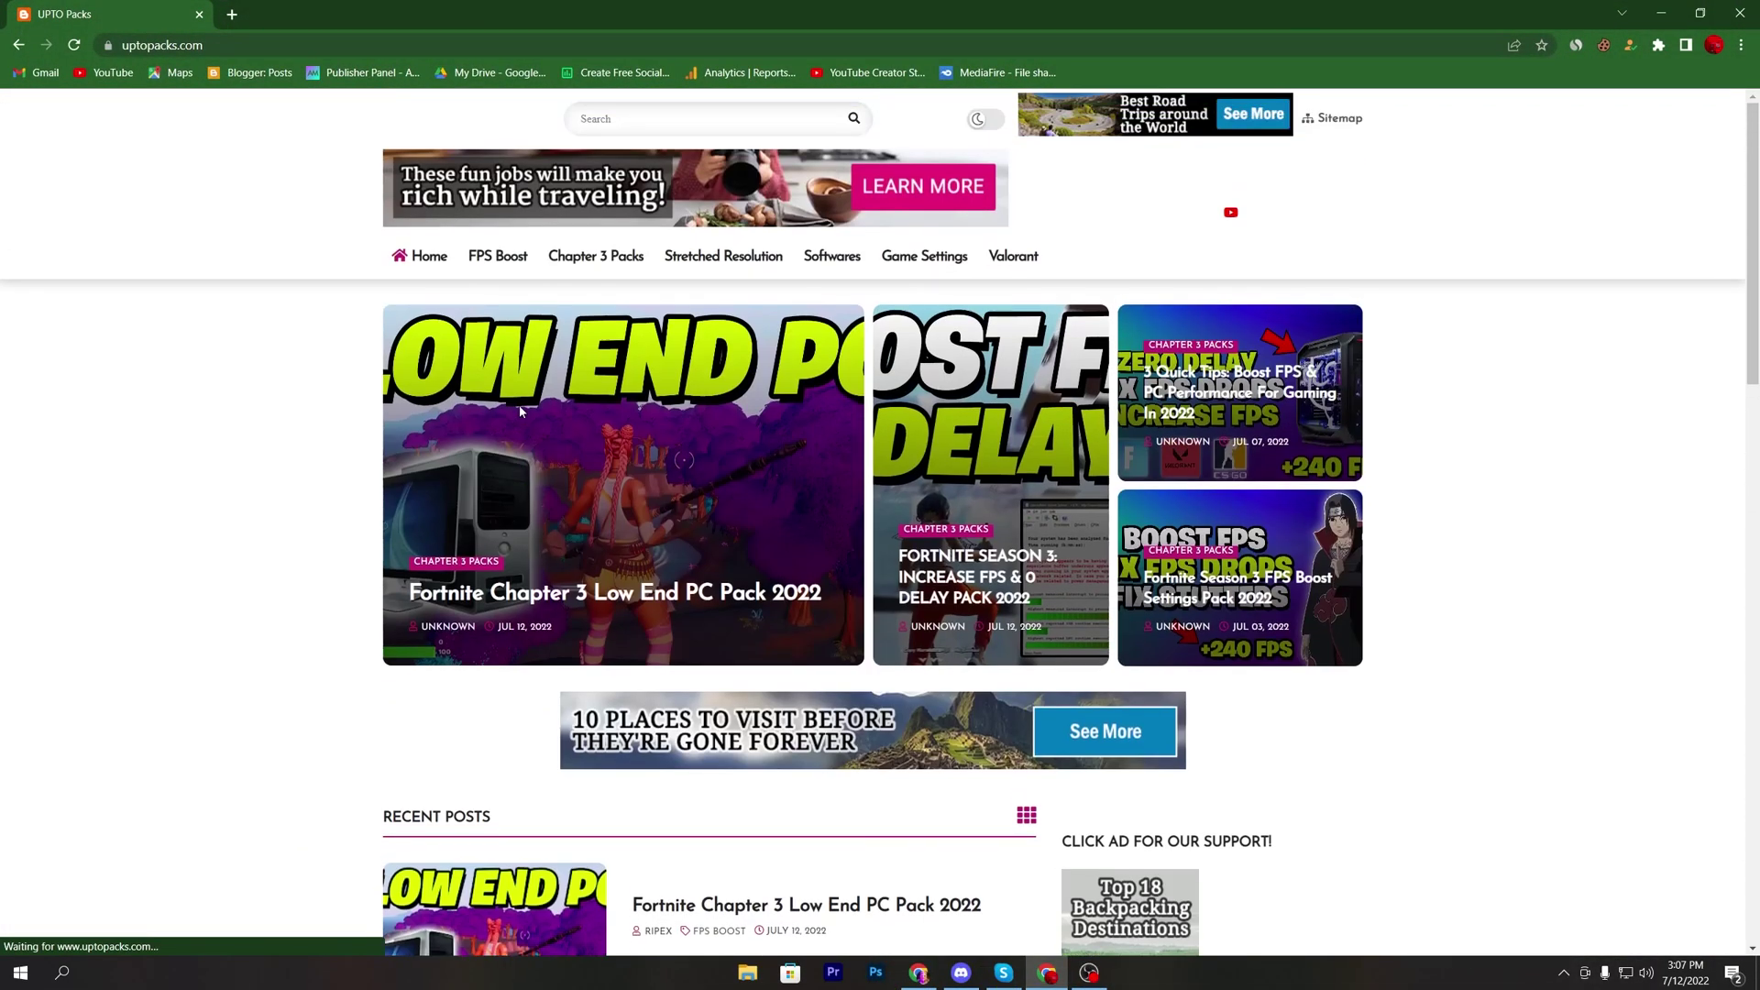
scroll(522, 412, "down", 4)
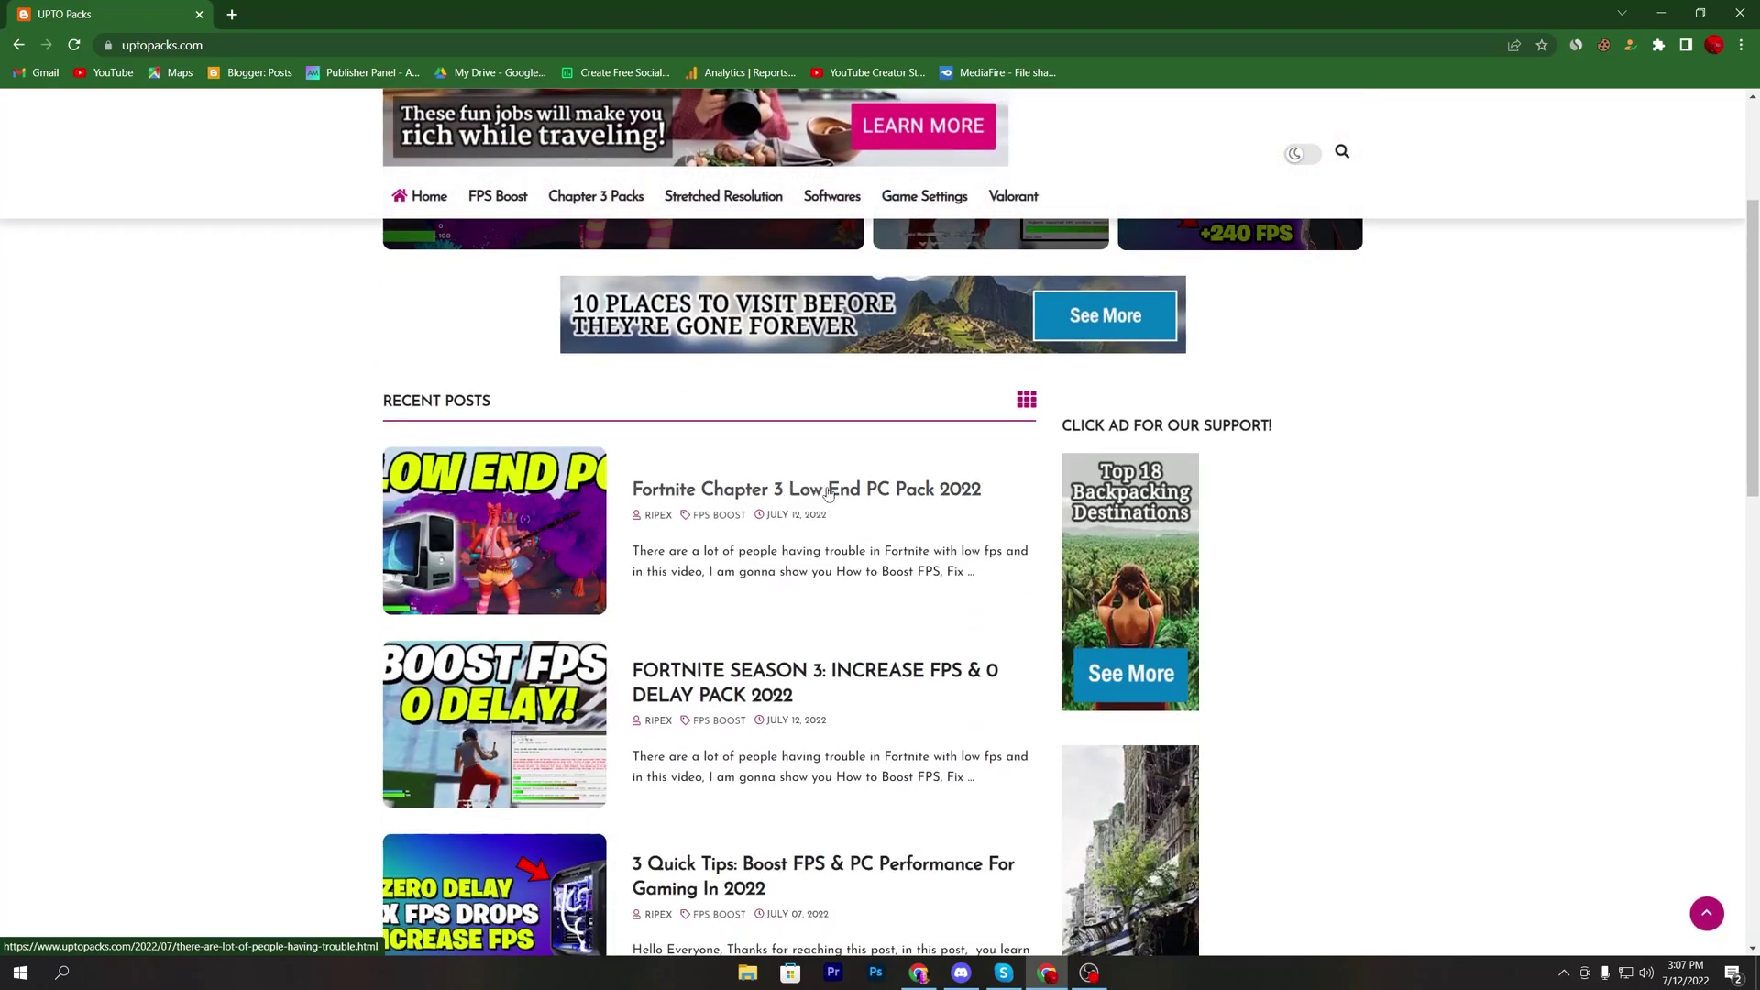
left_click(966, 492)
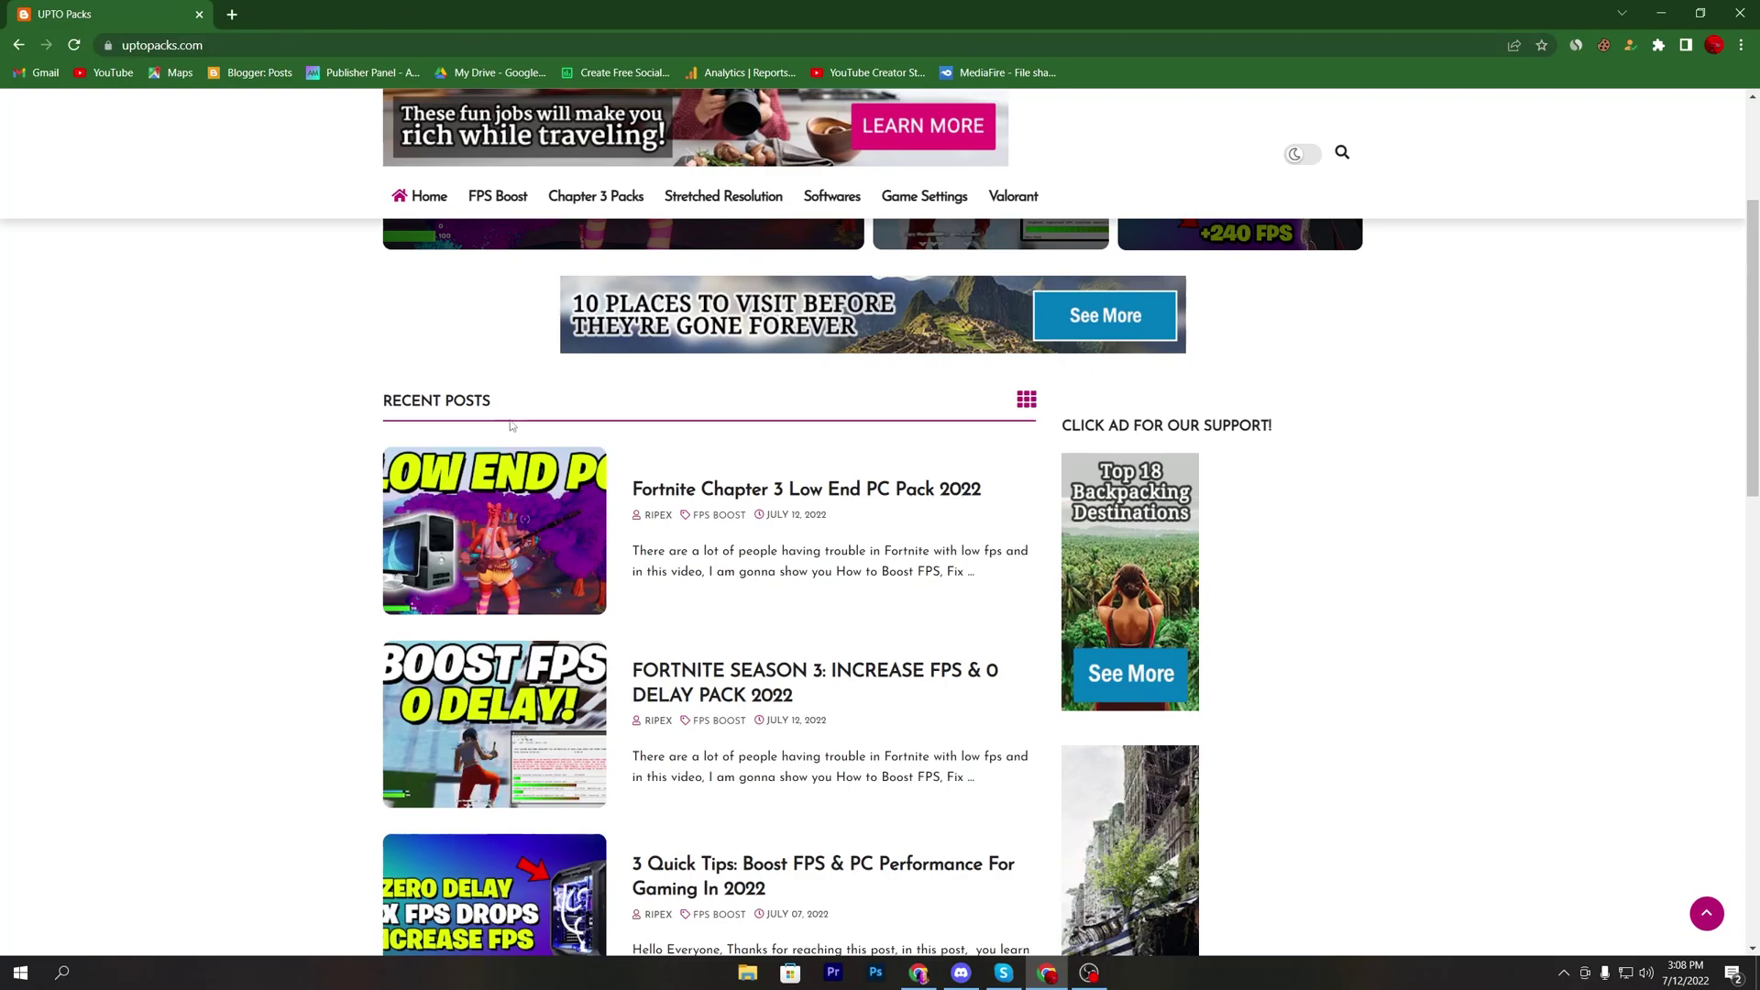
left_click(514, 488)
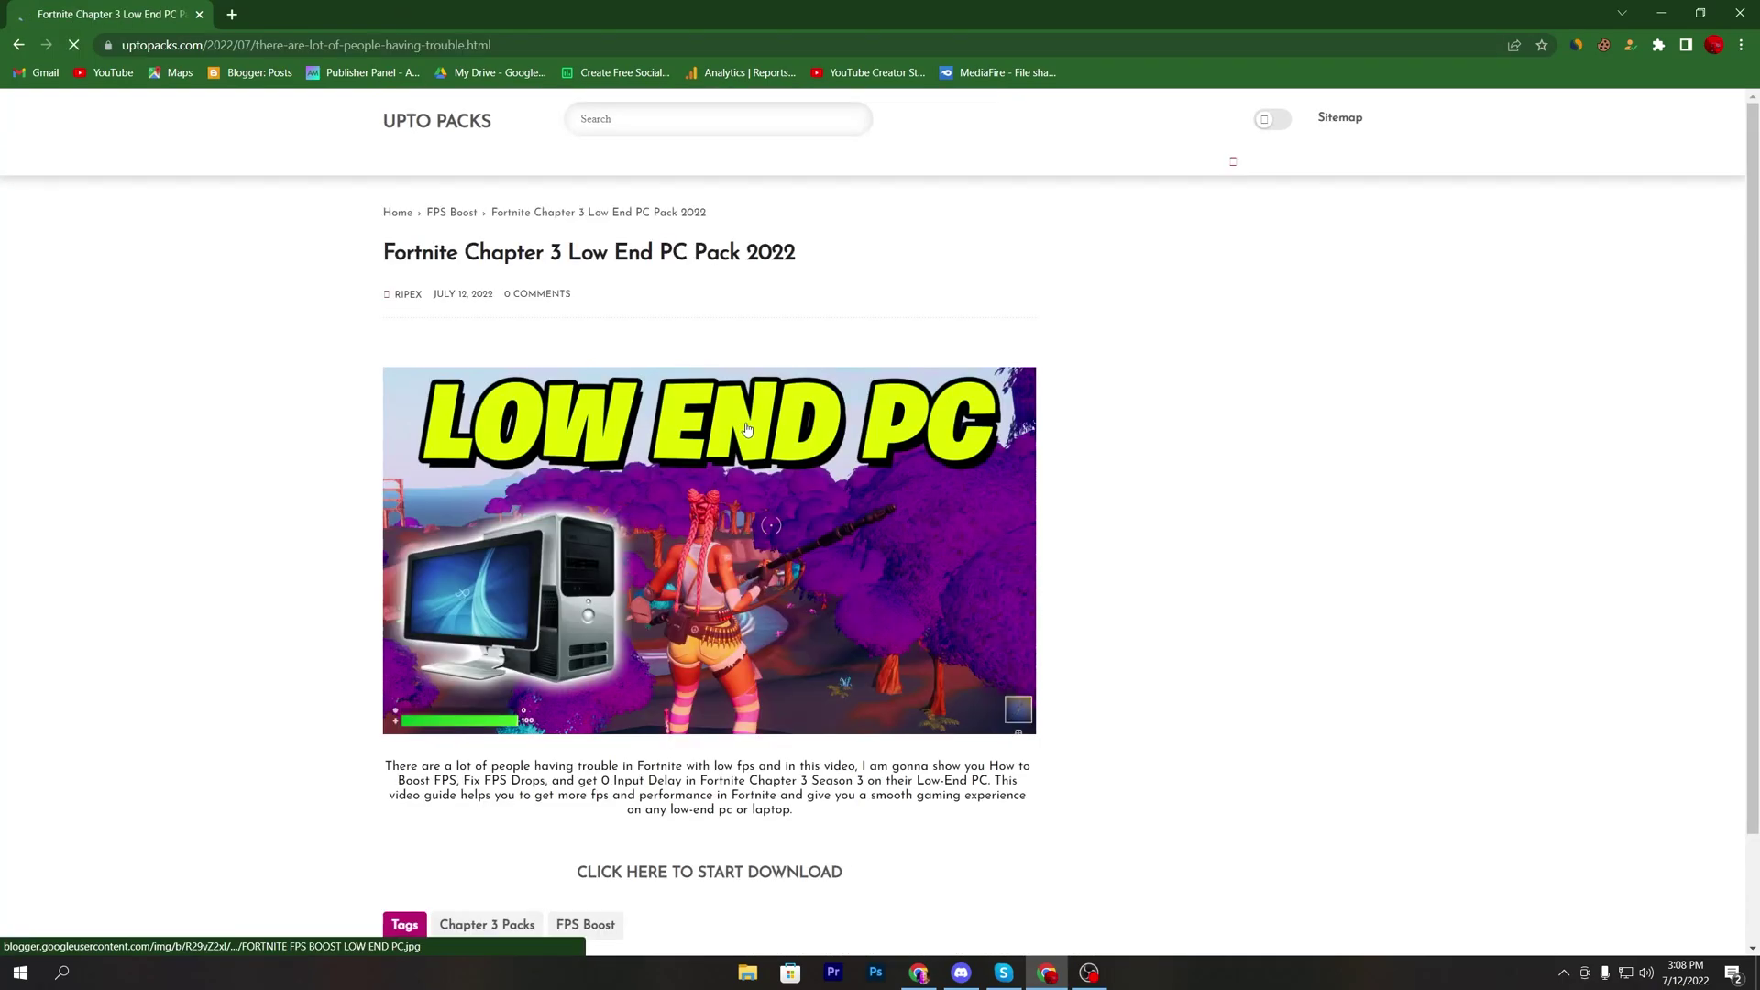
scroll(550, 490, "down", 3)
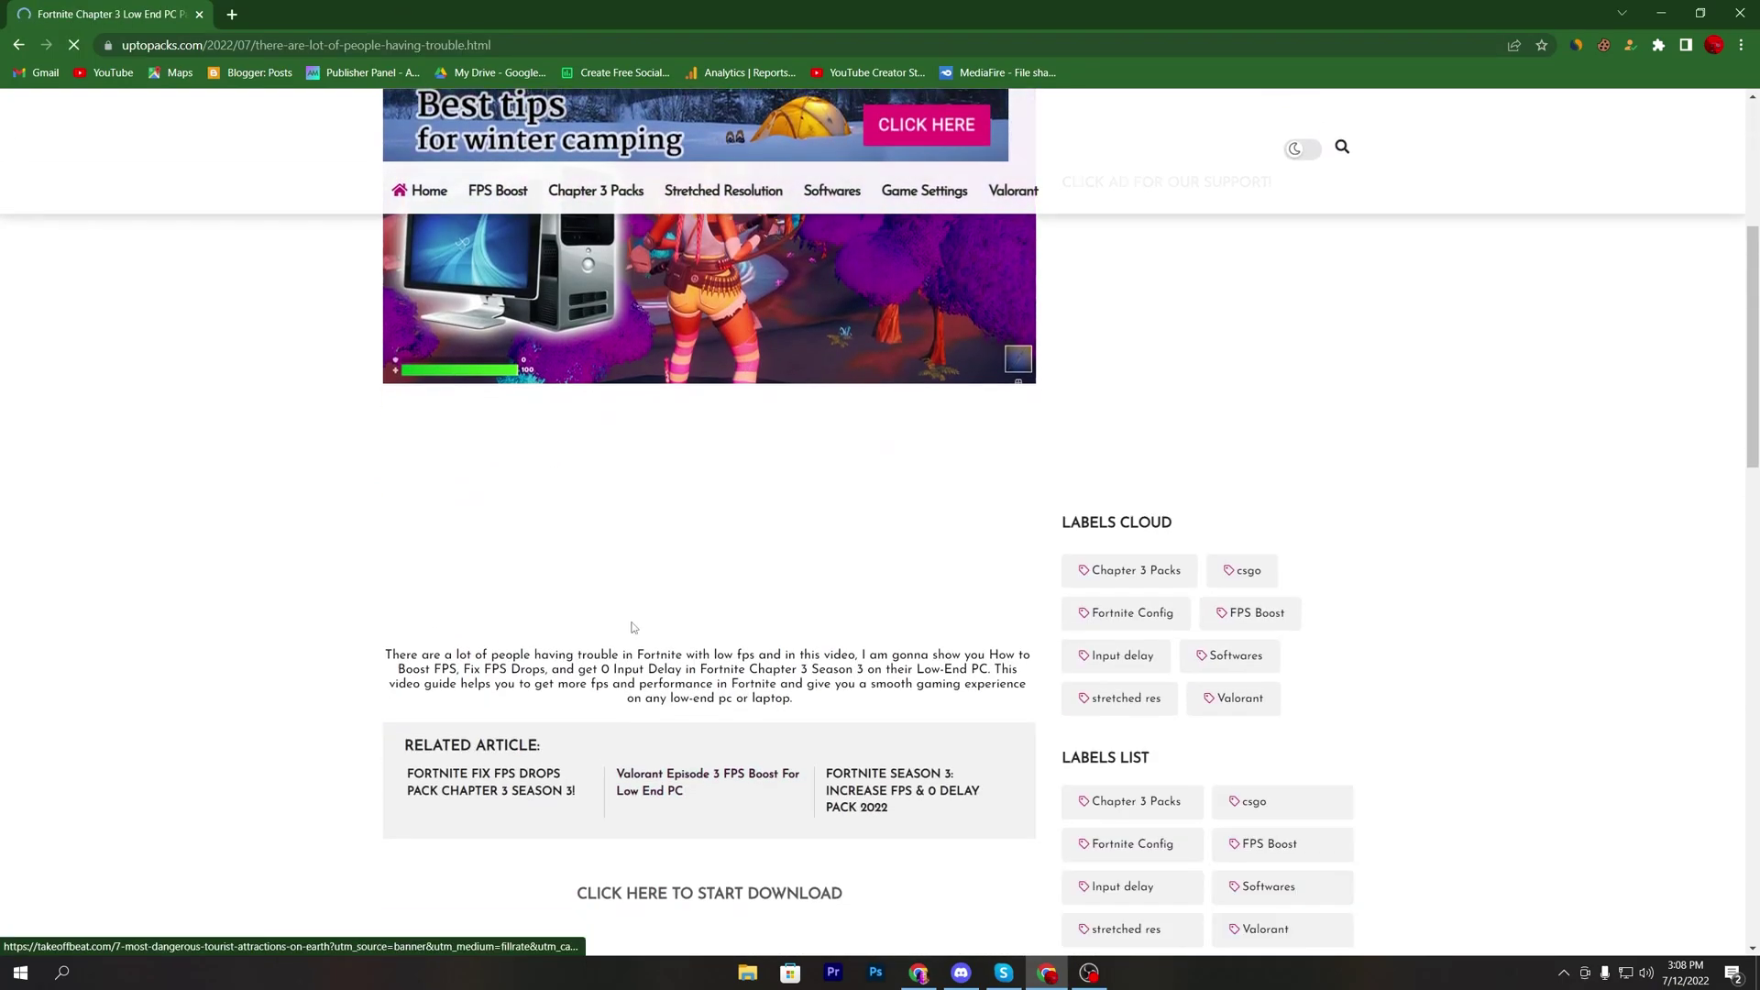
left_click(780, 648)
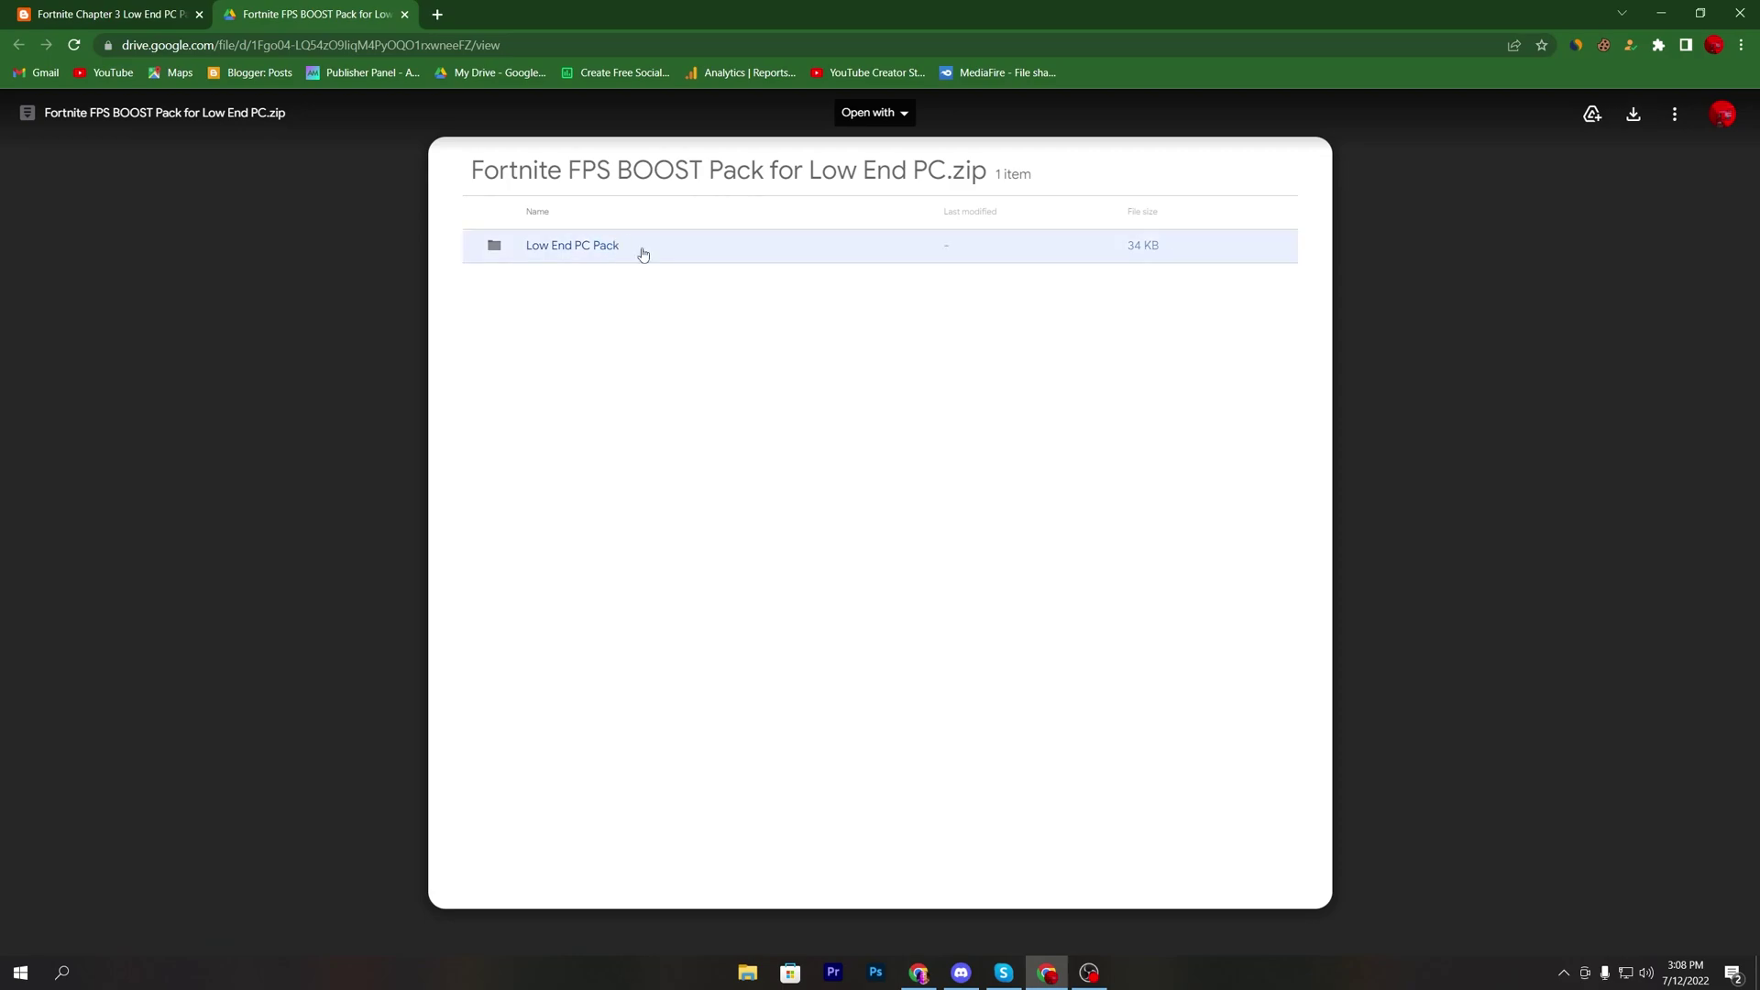
- Minimize Chrome to reveal the desktop with the Fortnite FPS BOOST archive
left_click(1665, 12)
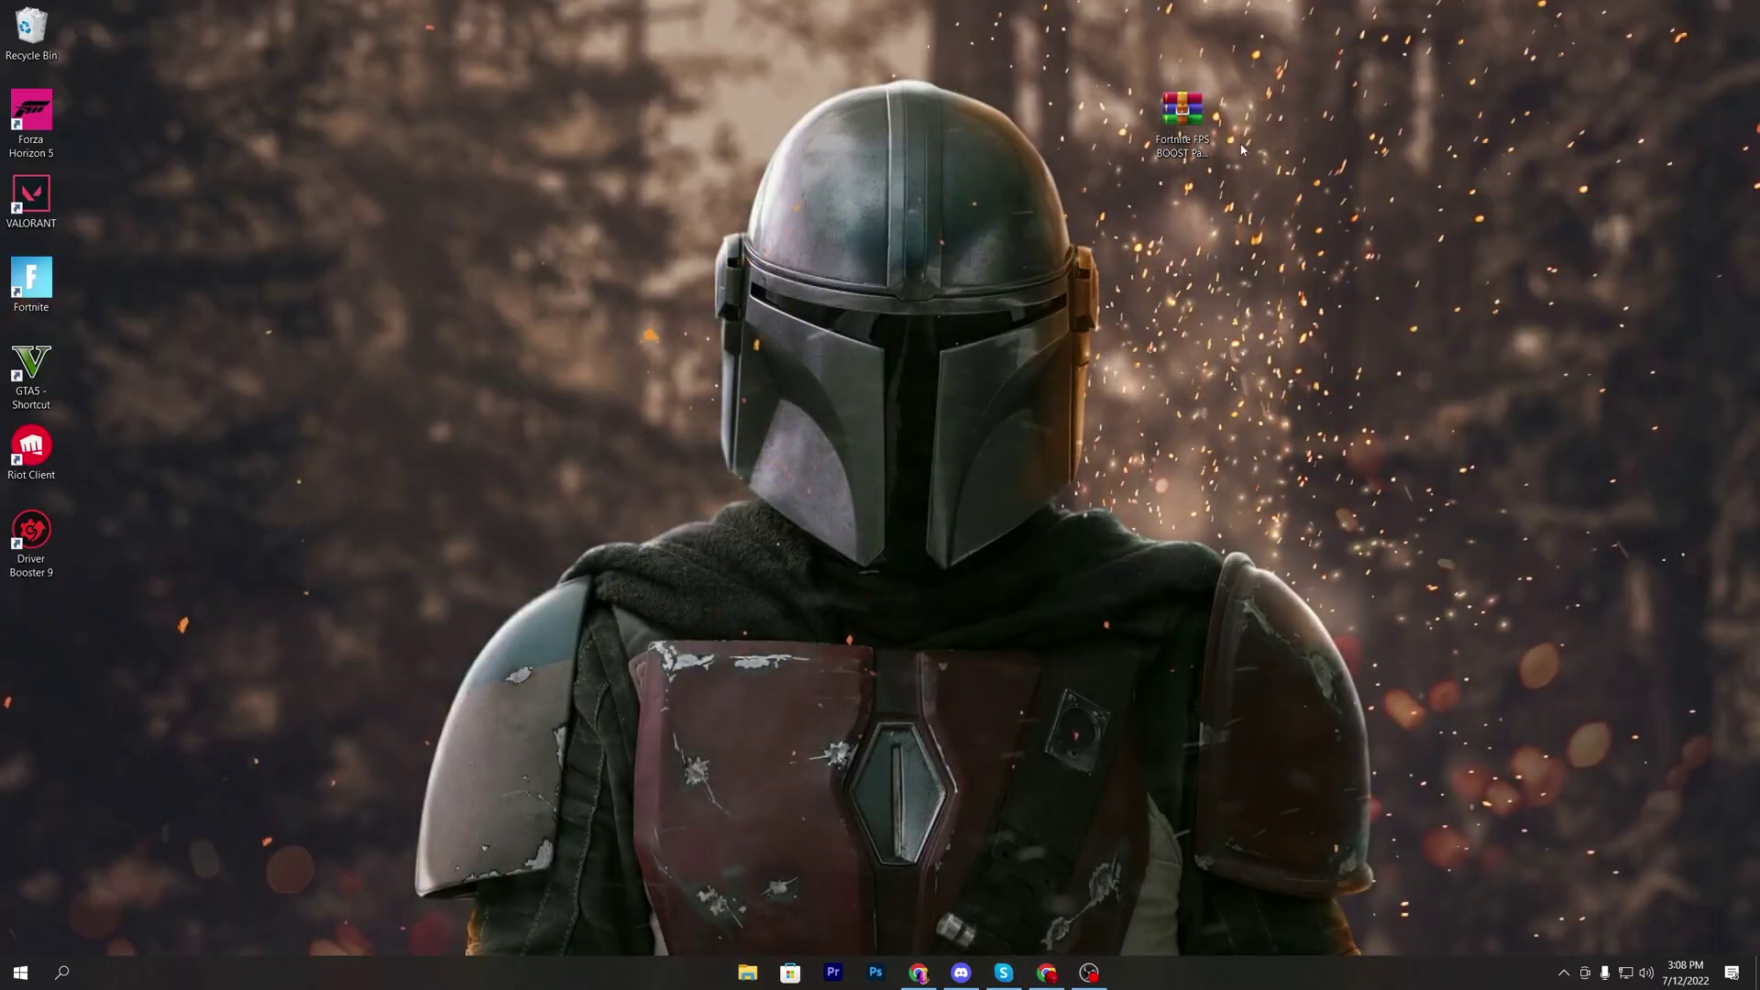
- Extract the Low End PC Pack folder from the FPS BOOST zip onto the desktop and open it
left_click_drag(1183, 119, 605, 220)
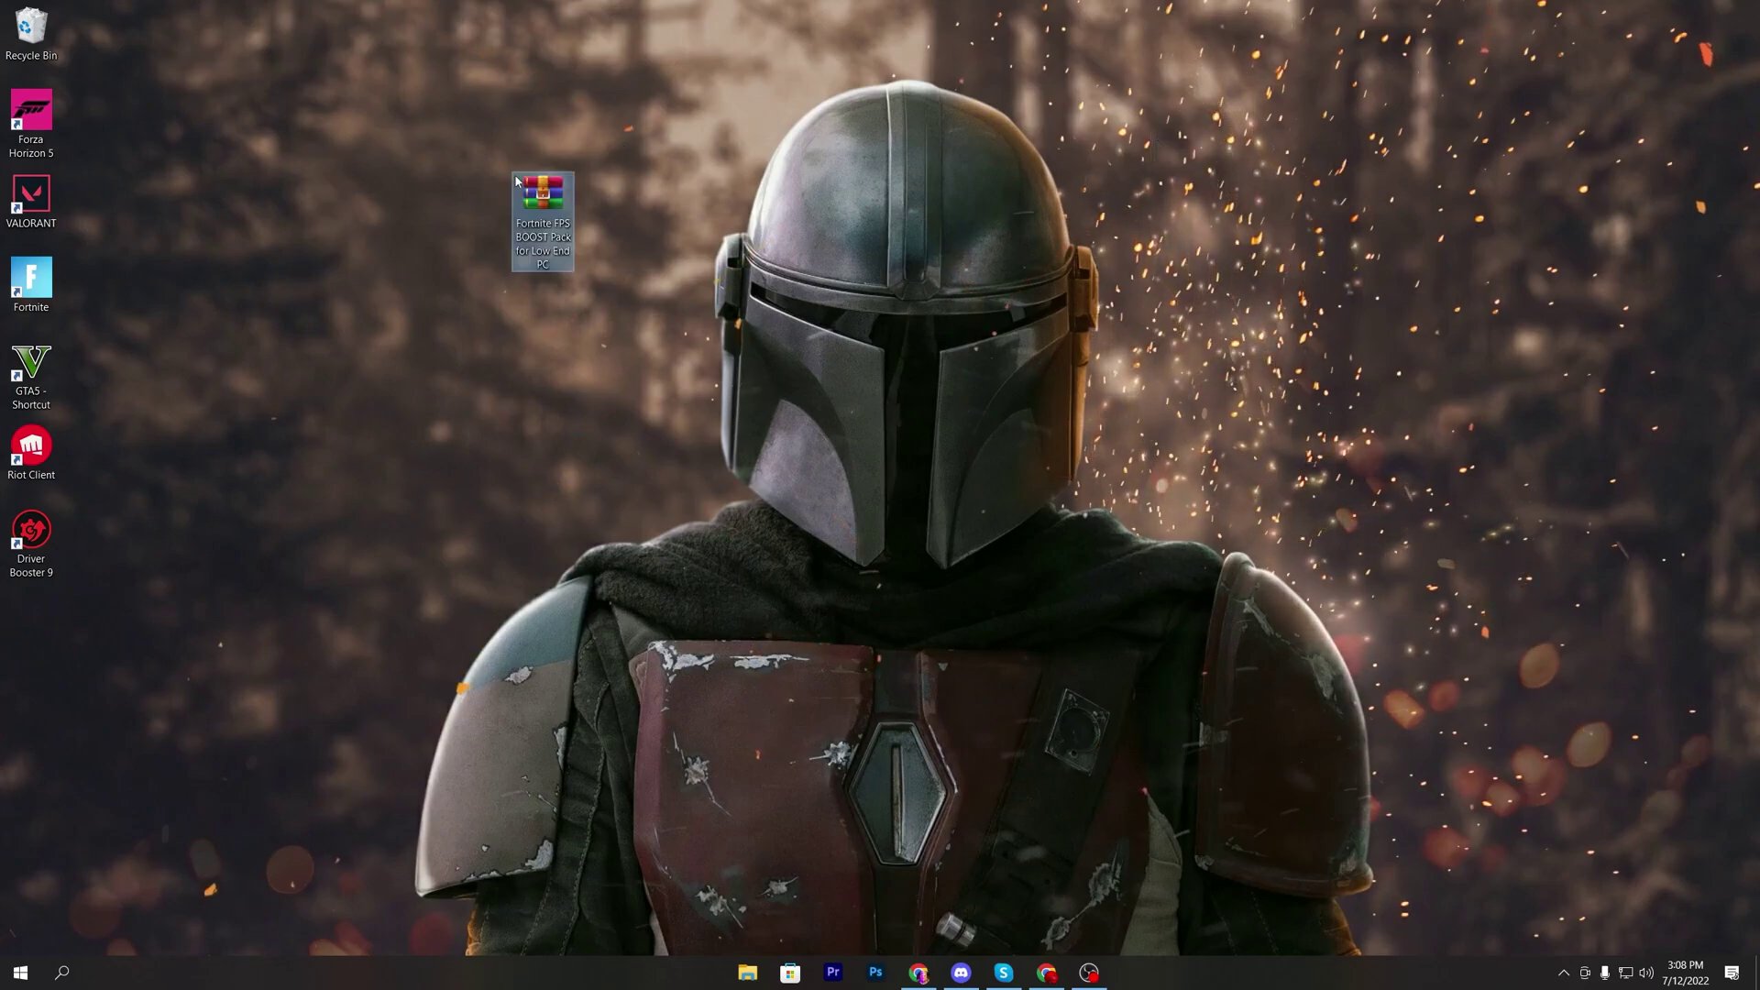
double_click(543, 188)
left_click_drag(183, 292, 1243, 275)
left_click(1092, 142)
double_click(1235, 280)
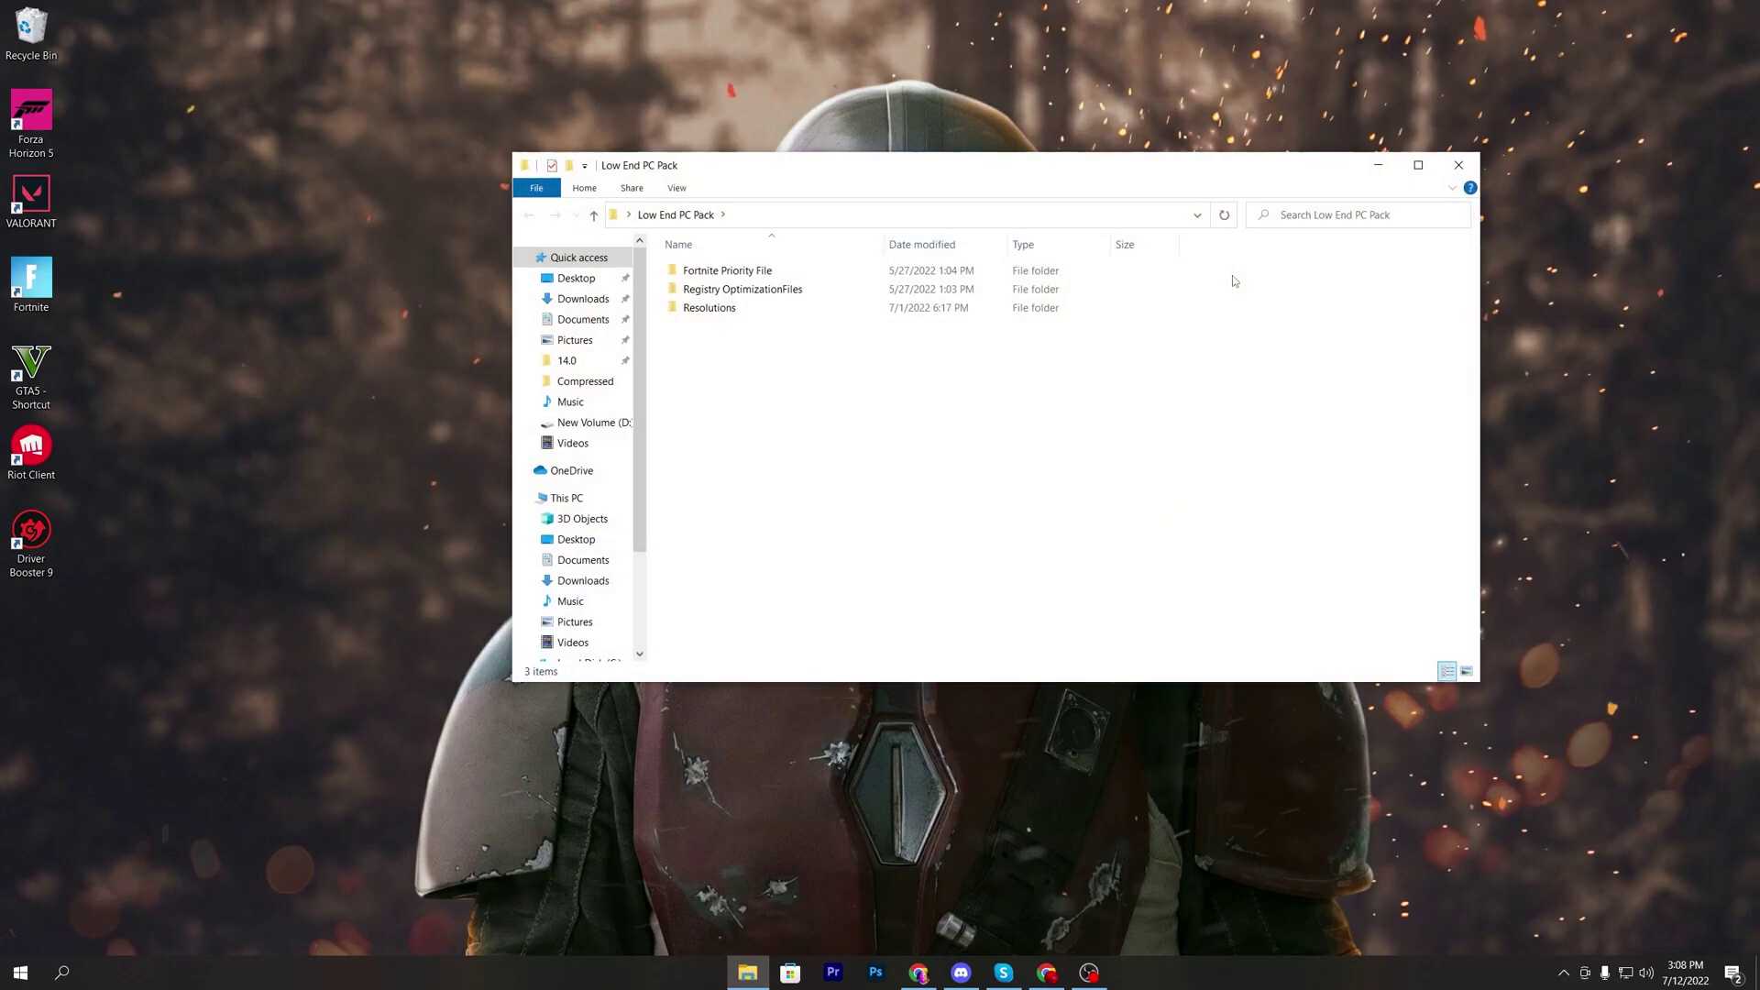
left_click_drag(729, 376, 1040, 265)
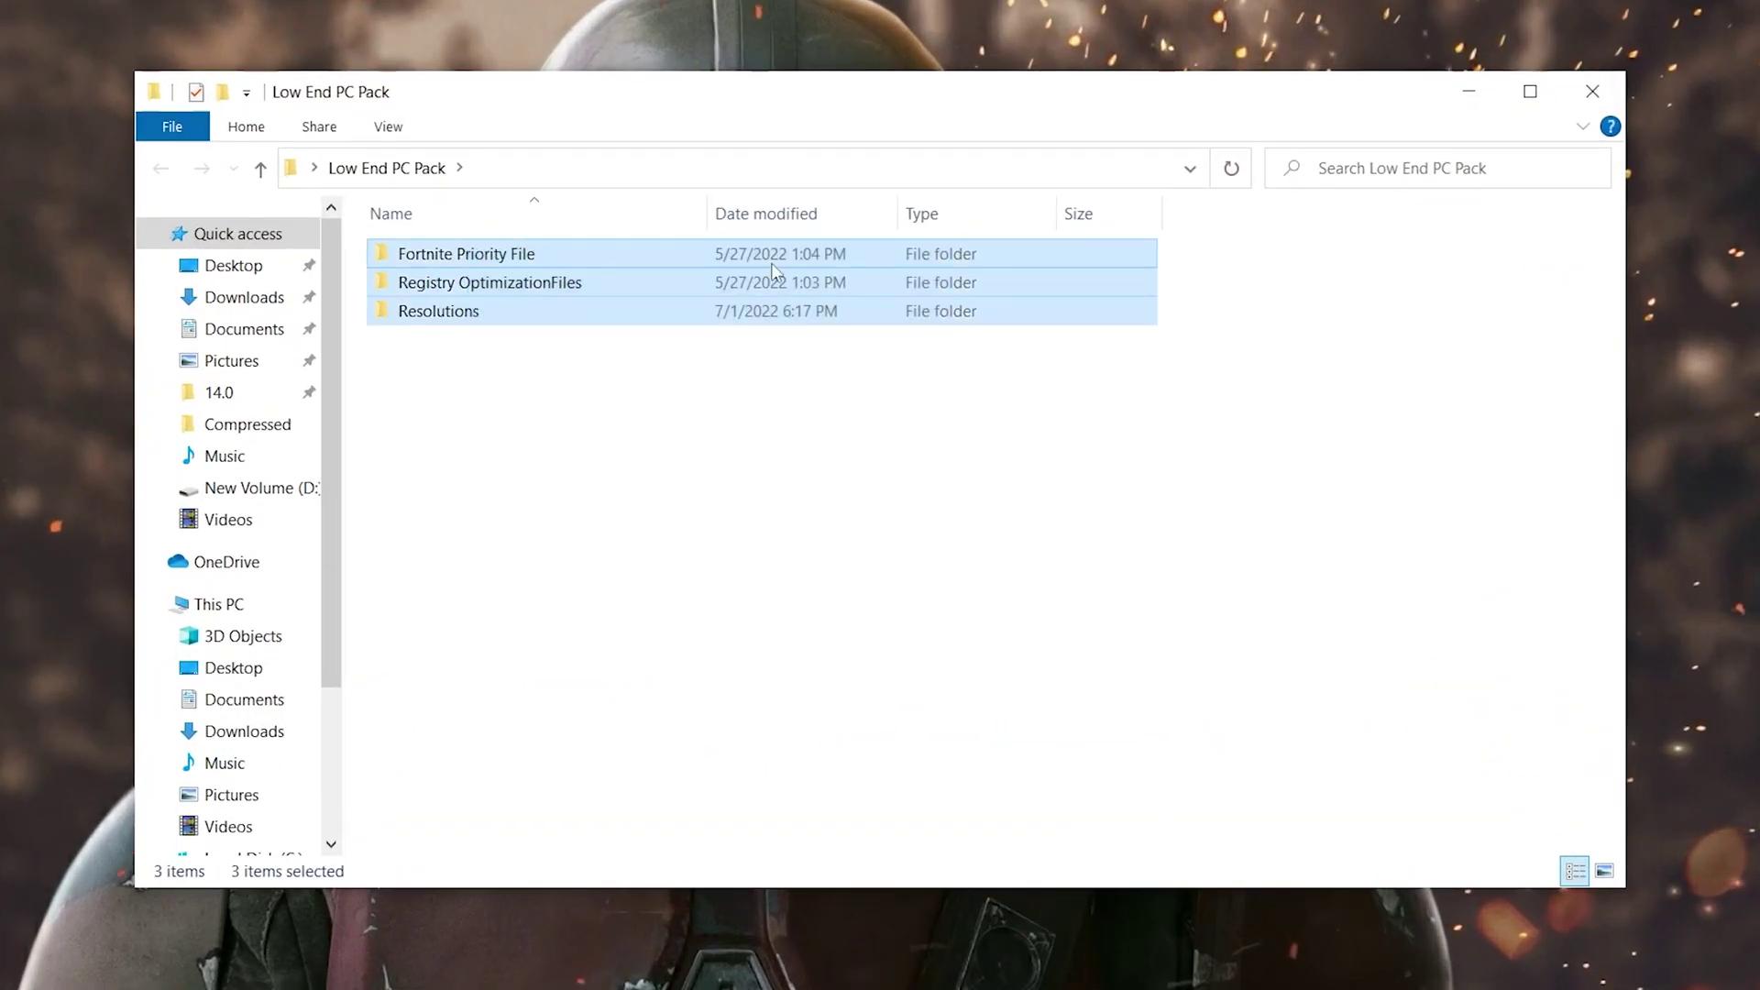
left_click(596, 366)
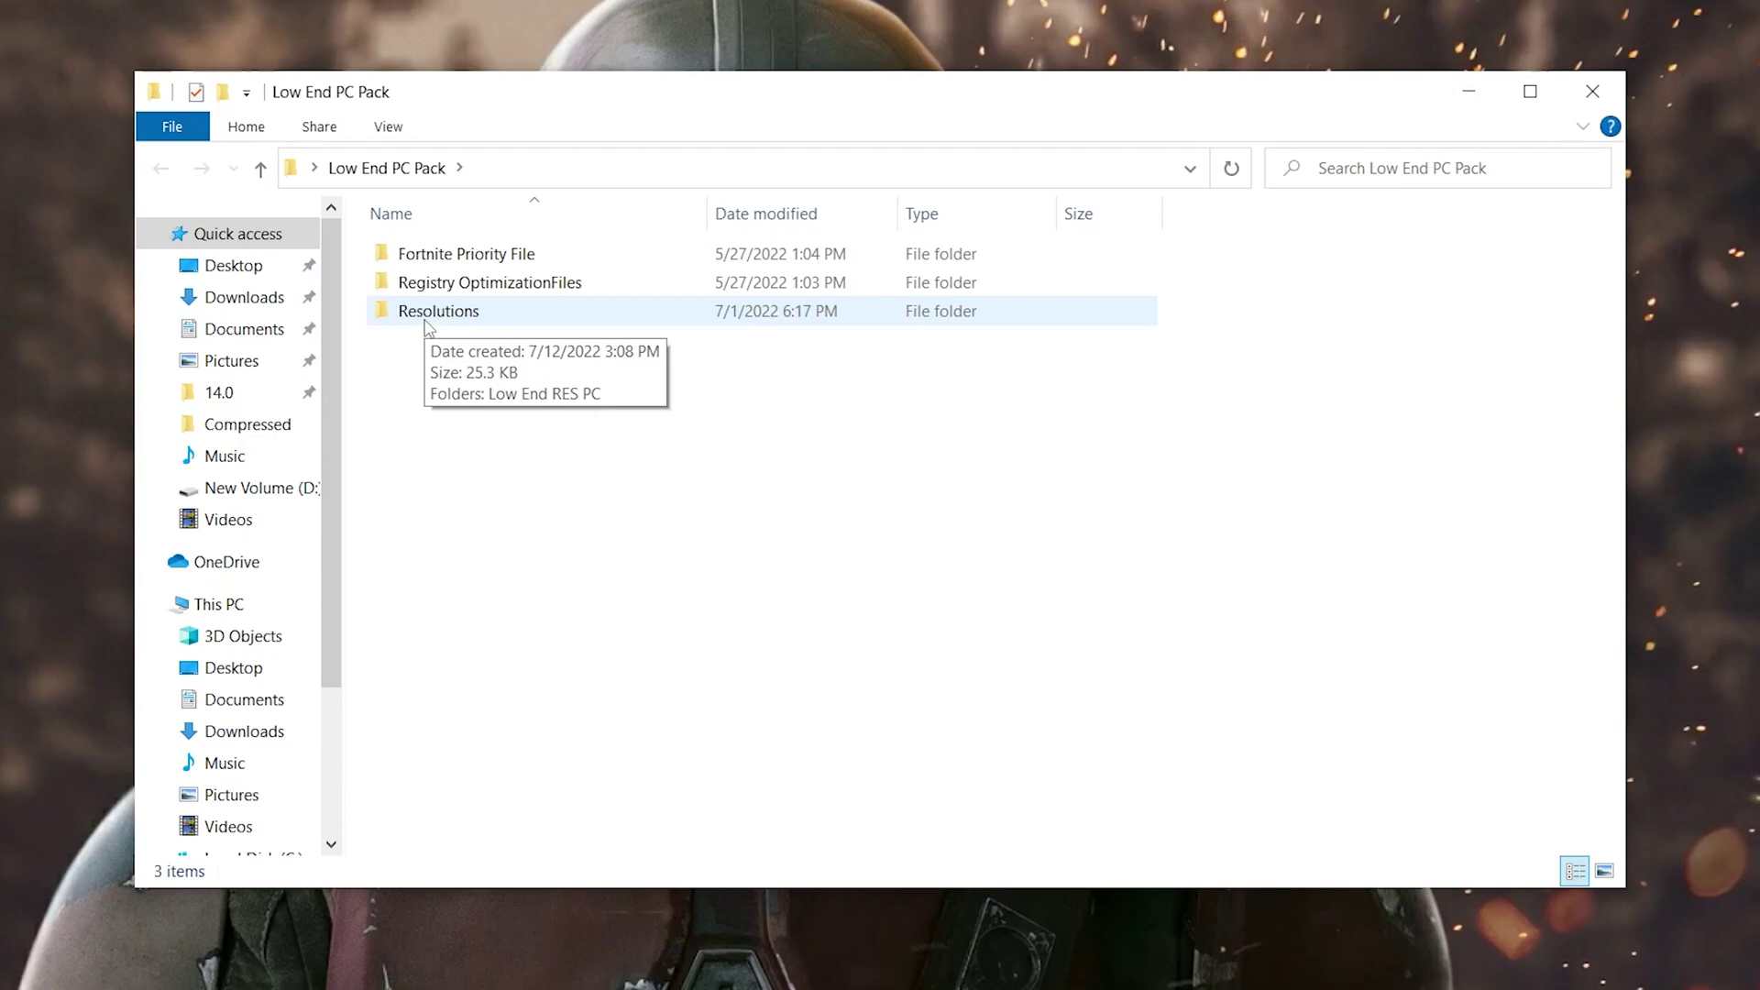
- Merge High Priority.reg from Fortnite Priority File into the registry, then return to Low End PC Pack
double_click(603, 260)
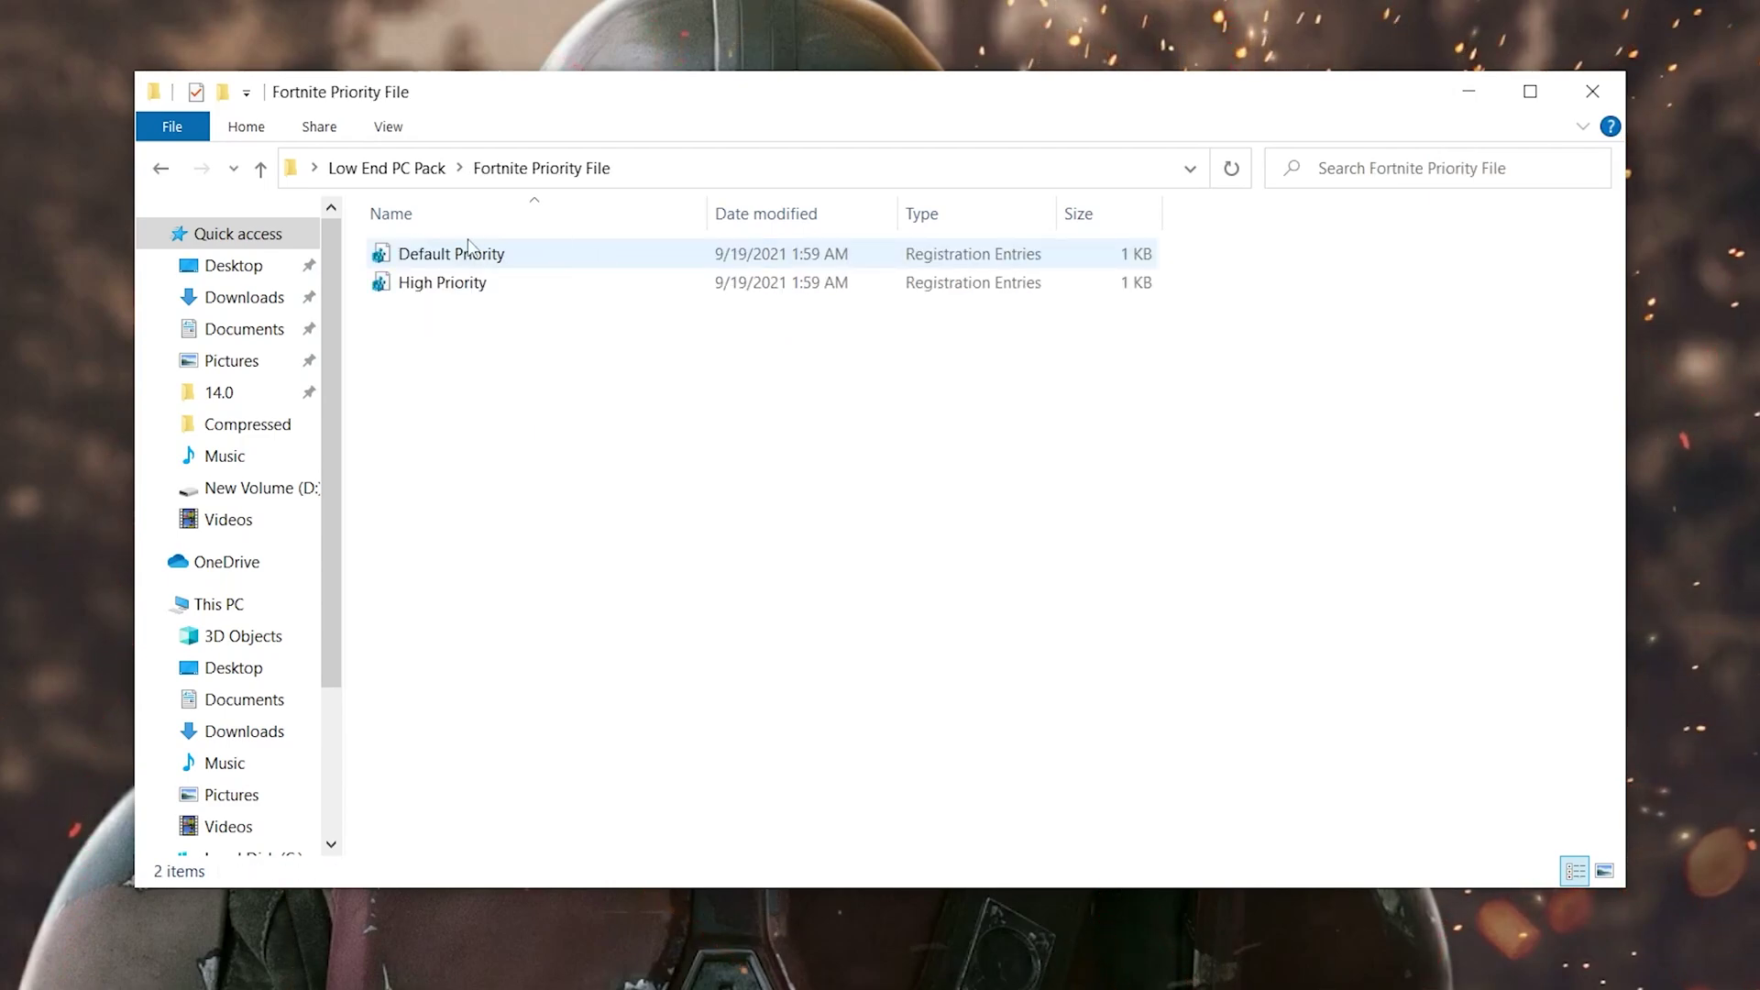
left_click_drag(470, 326, 1334, 246)
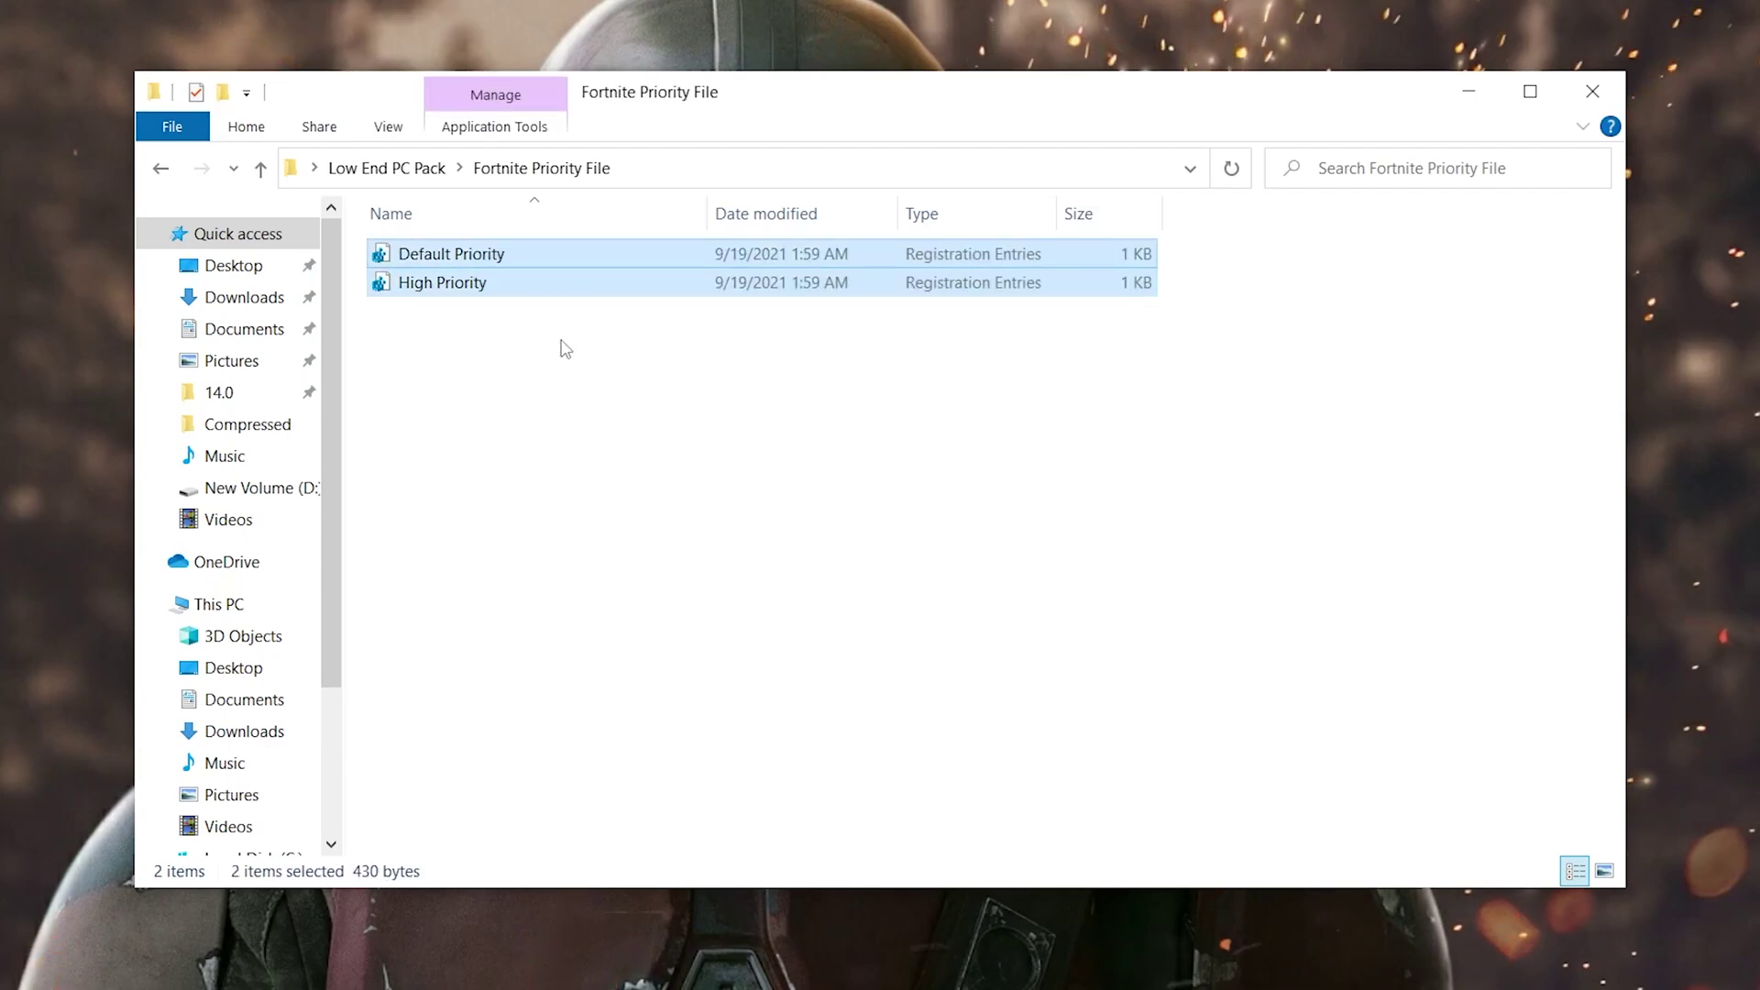
left_click(516, 390)
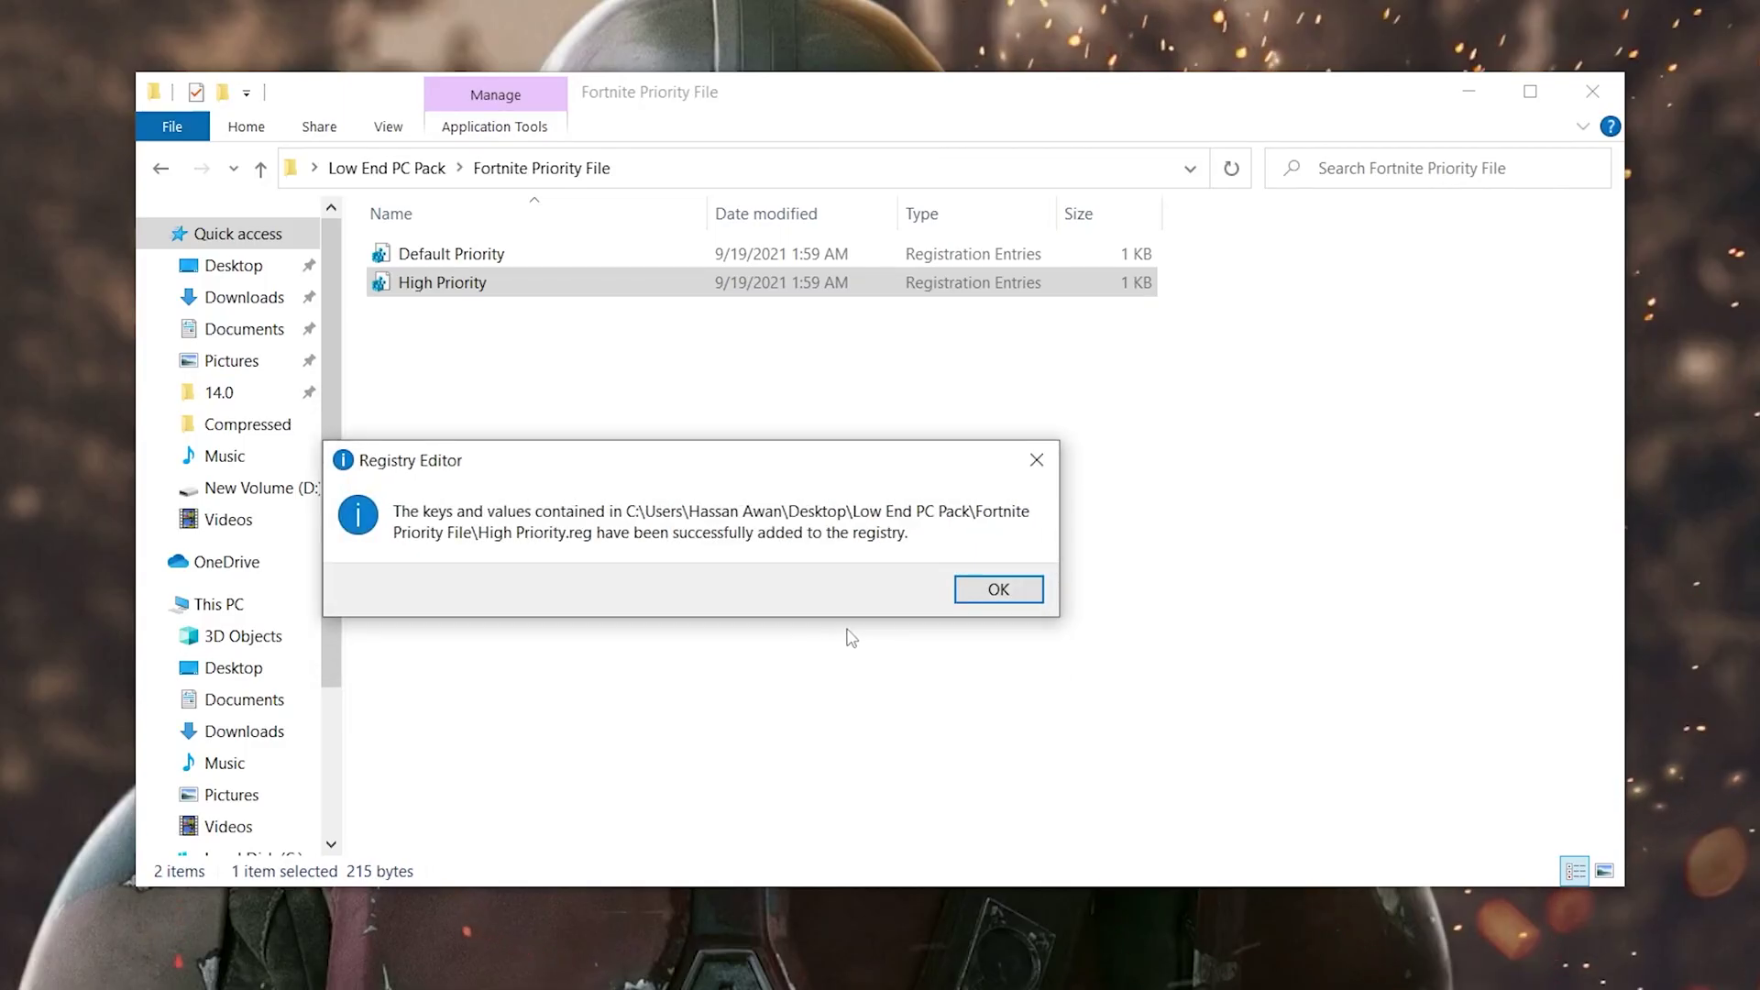
left_click(987, 594)
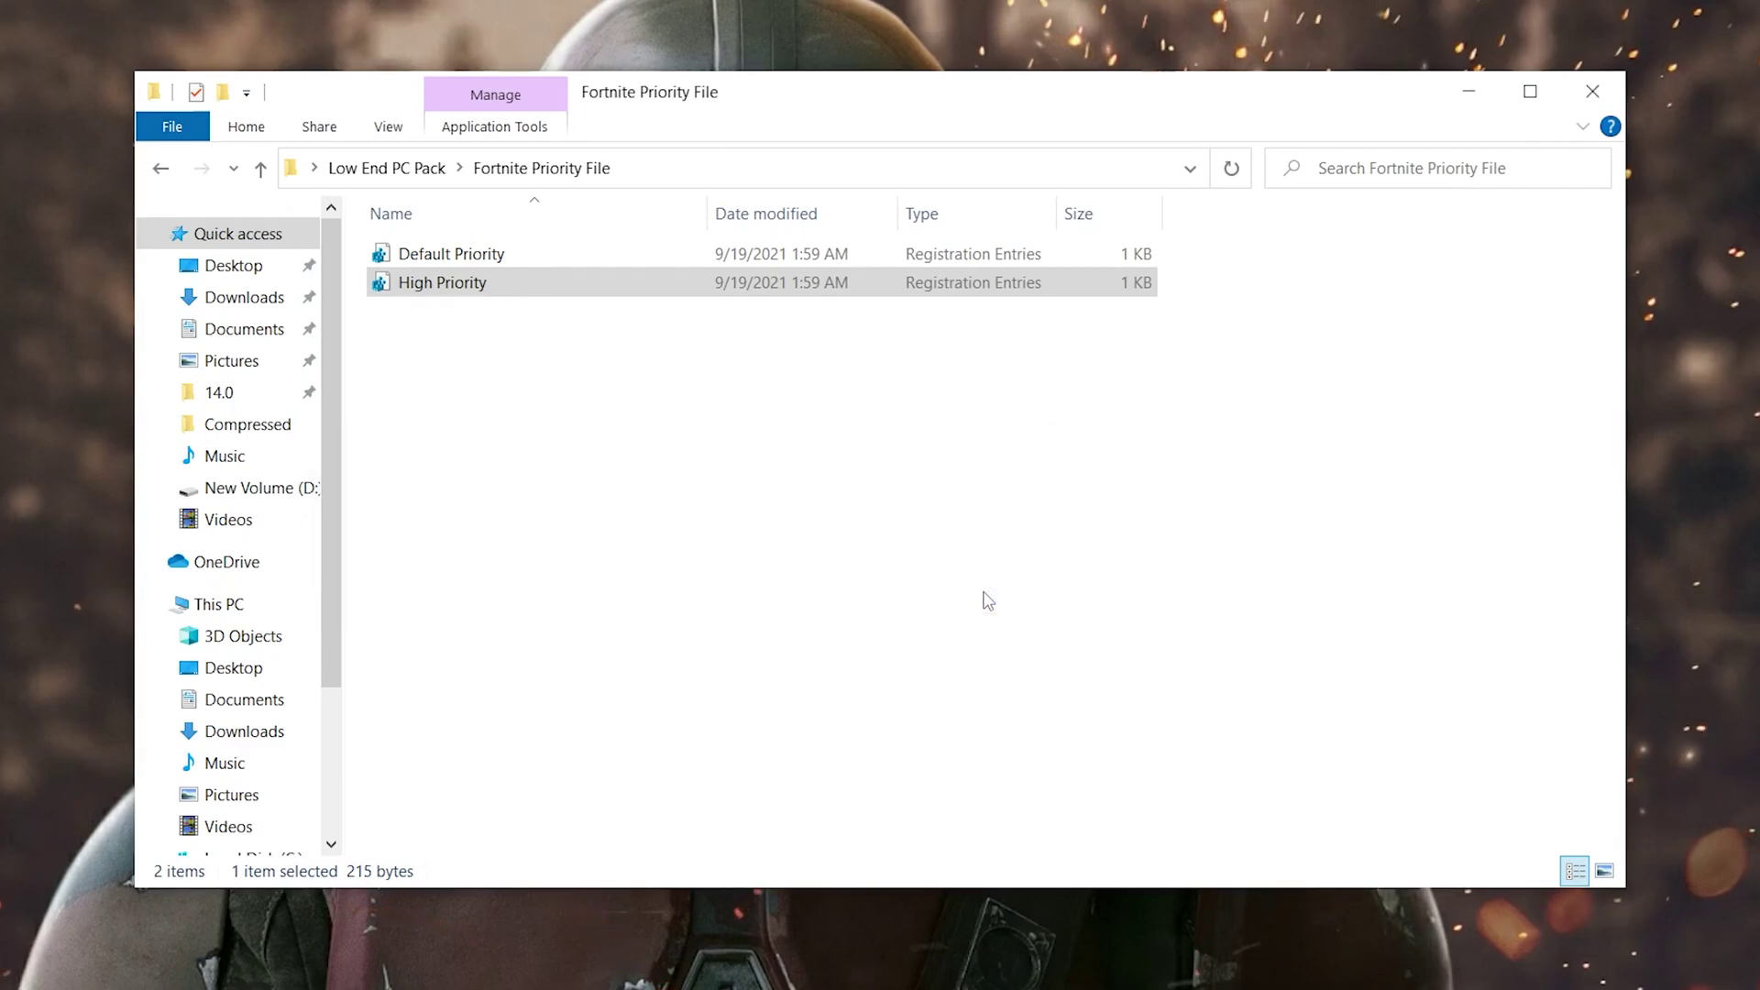
left_click(387, 168)
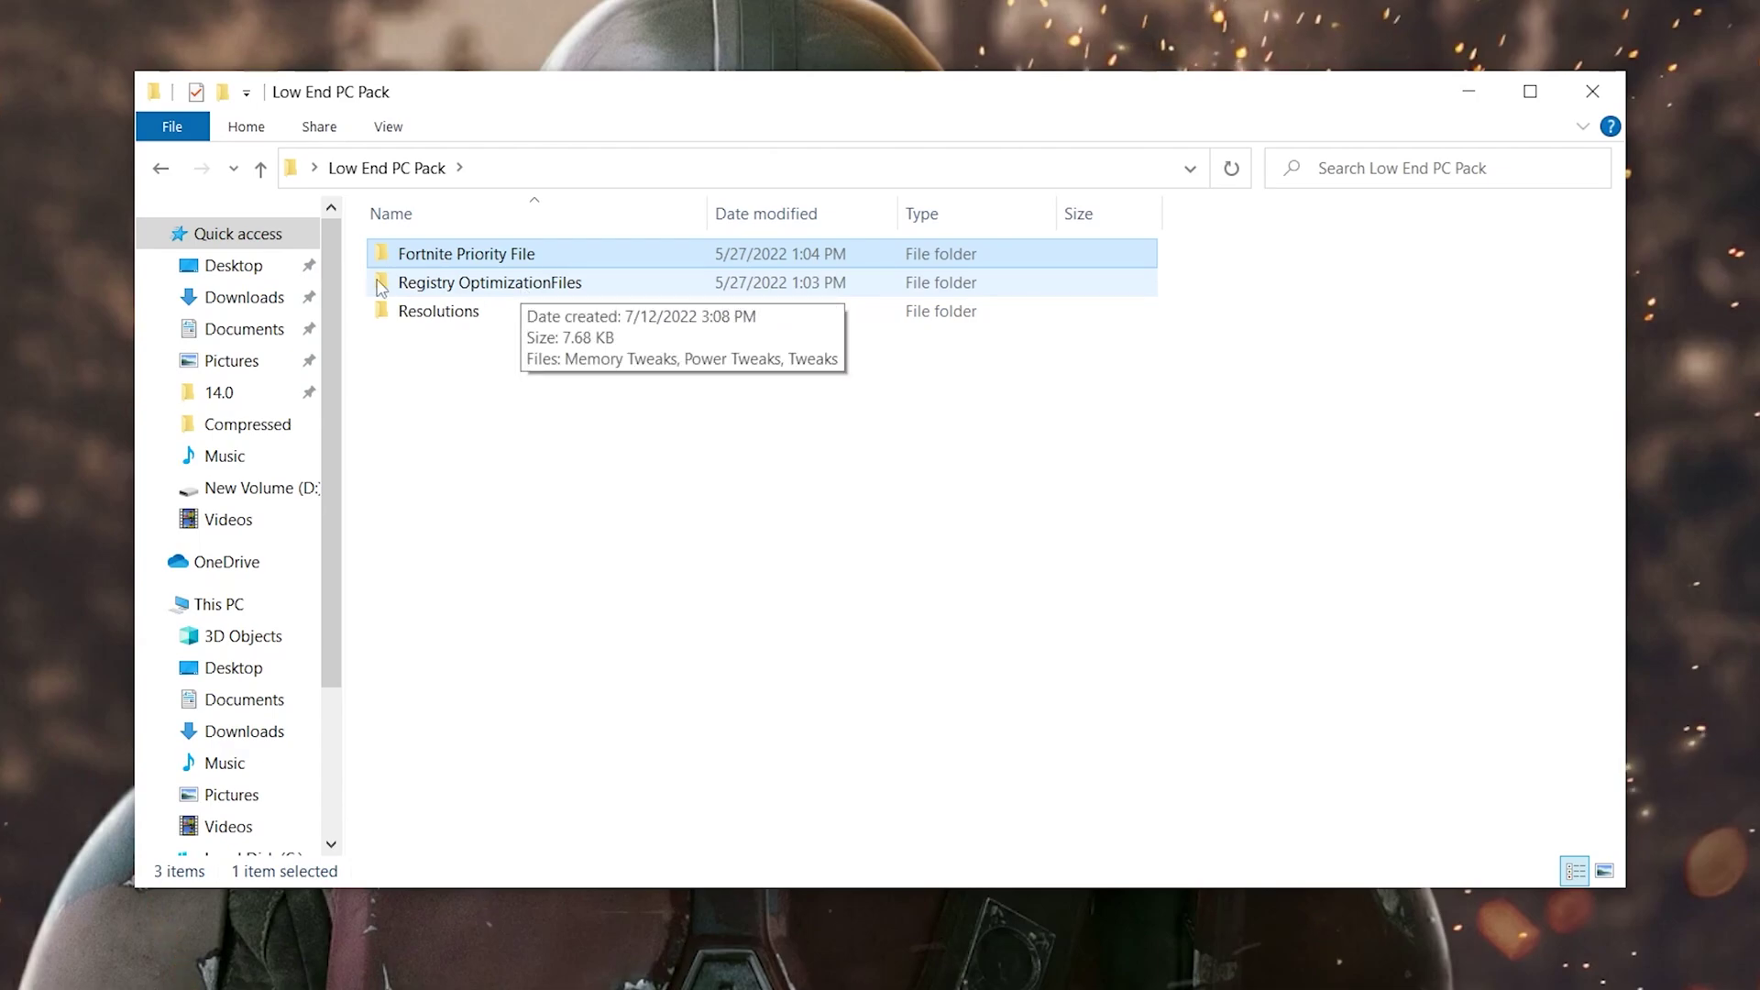
double_click(744, 282)
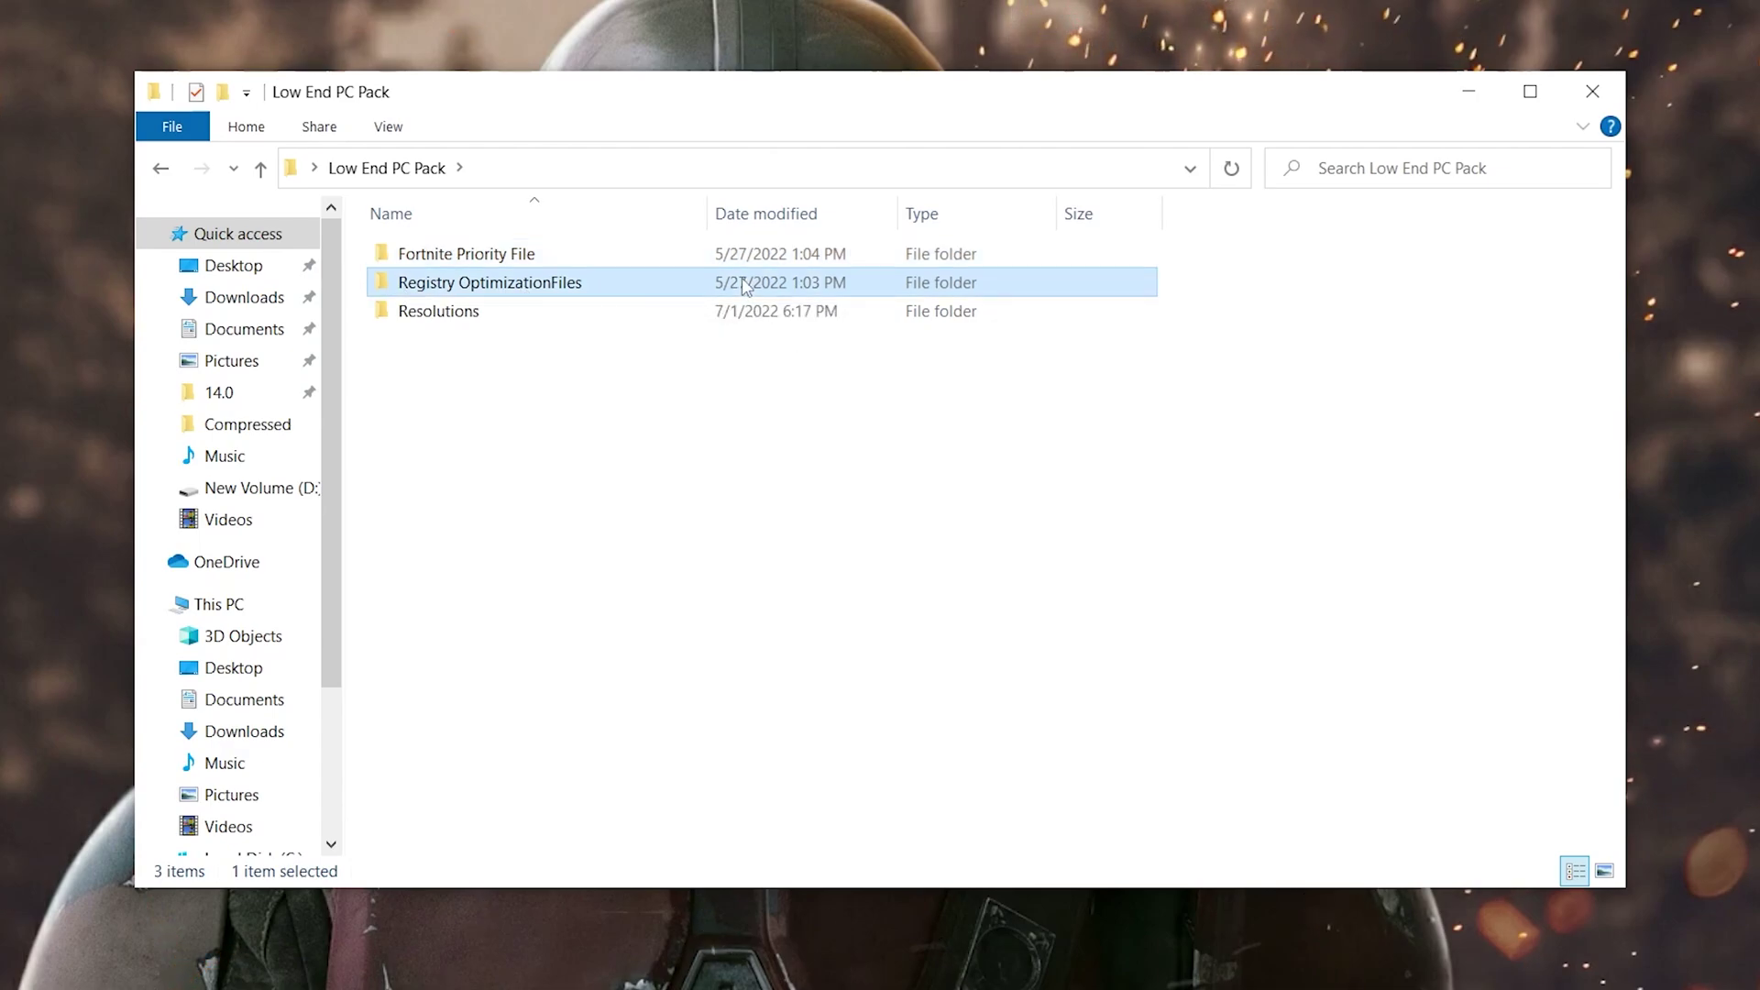
left_click_drag(774, 397, 390, 243)
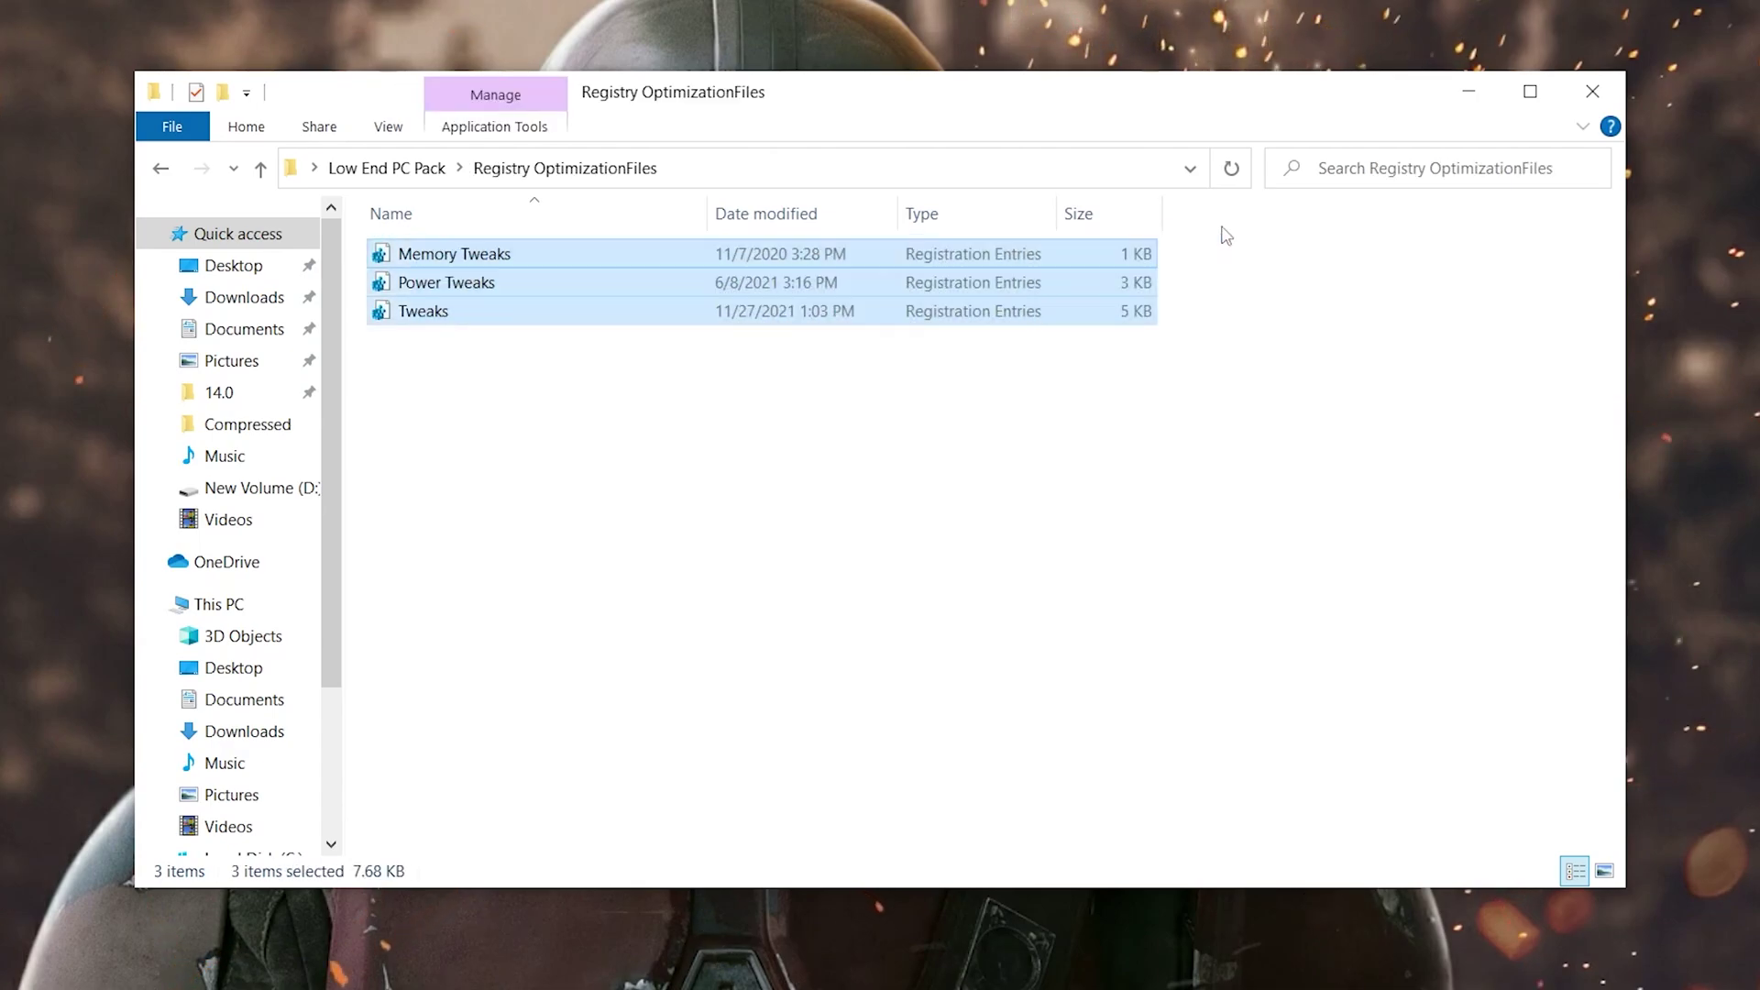
left_click(1370, 275)
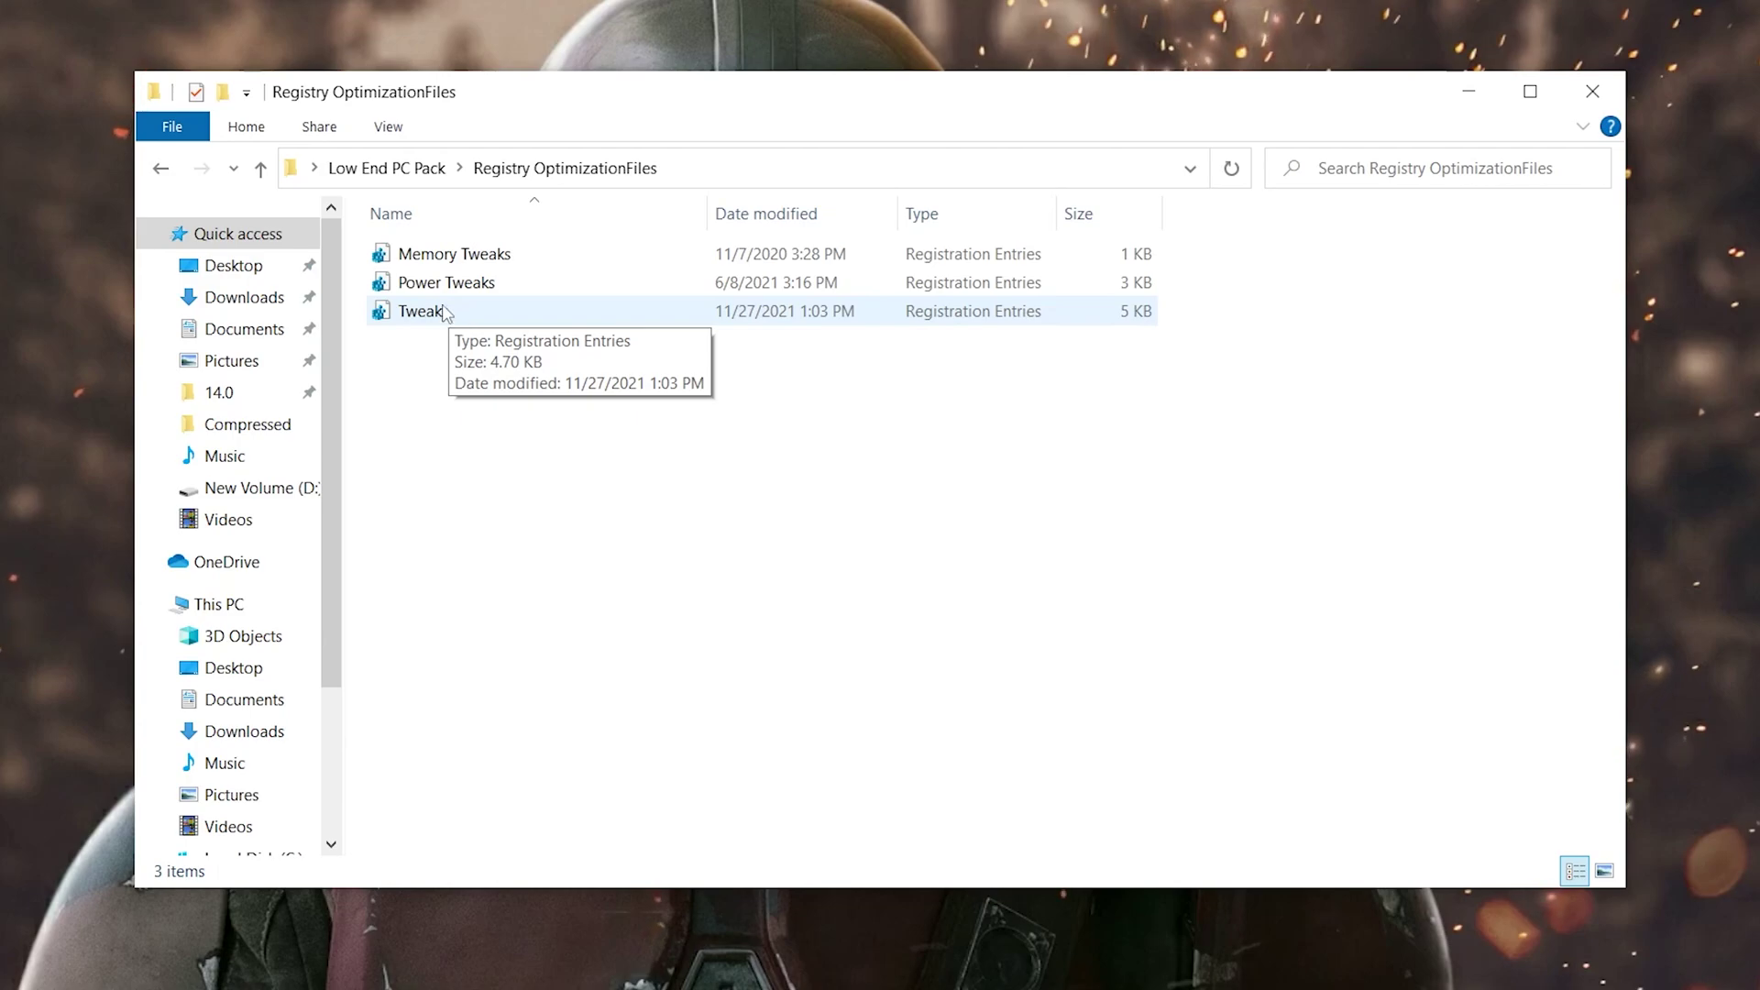
left_click_drag(797, 377, 1179, 266)
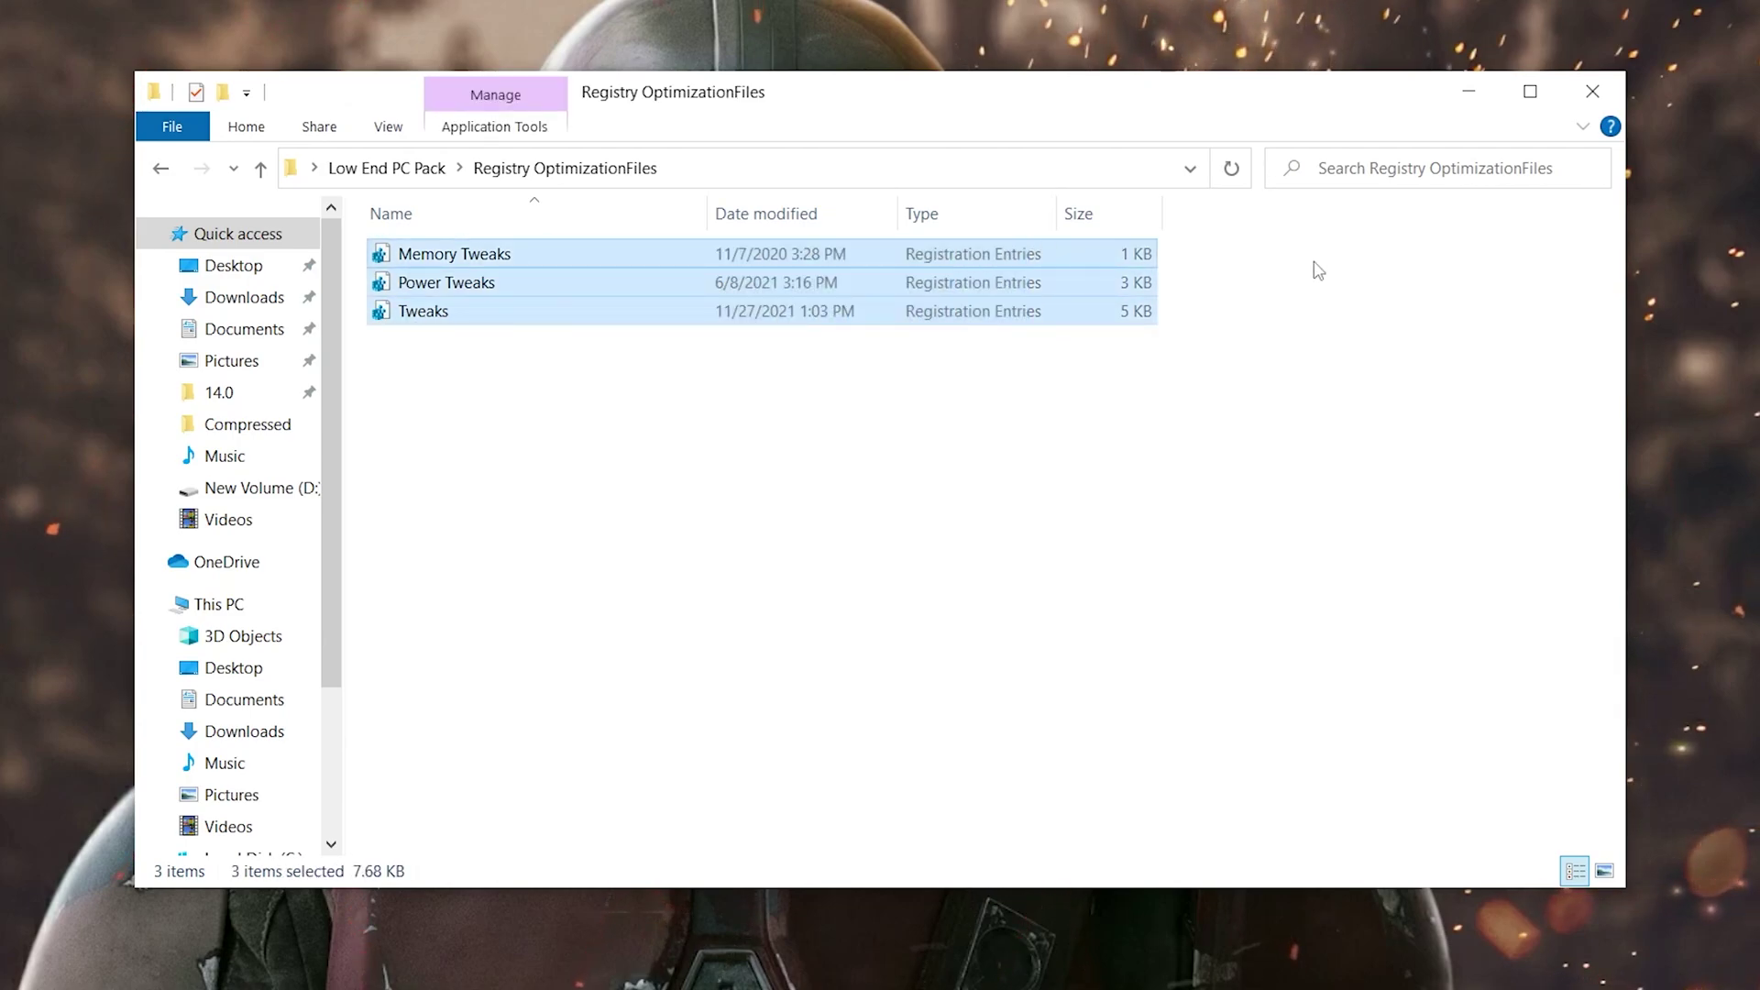
left_click(371, 403)
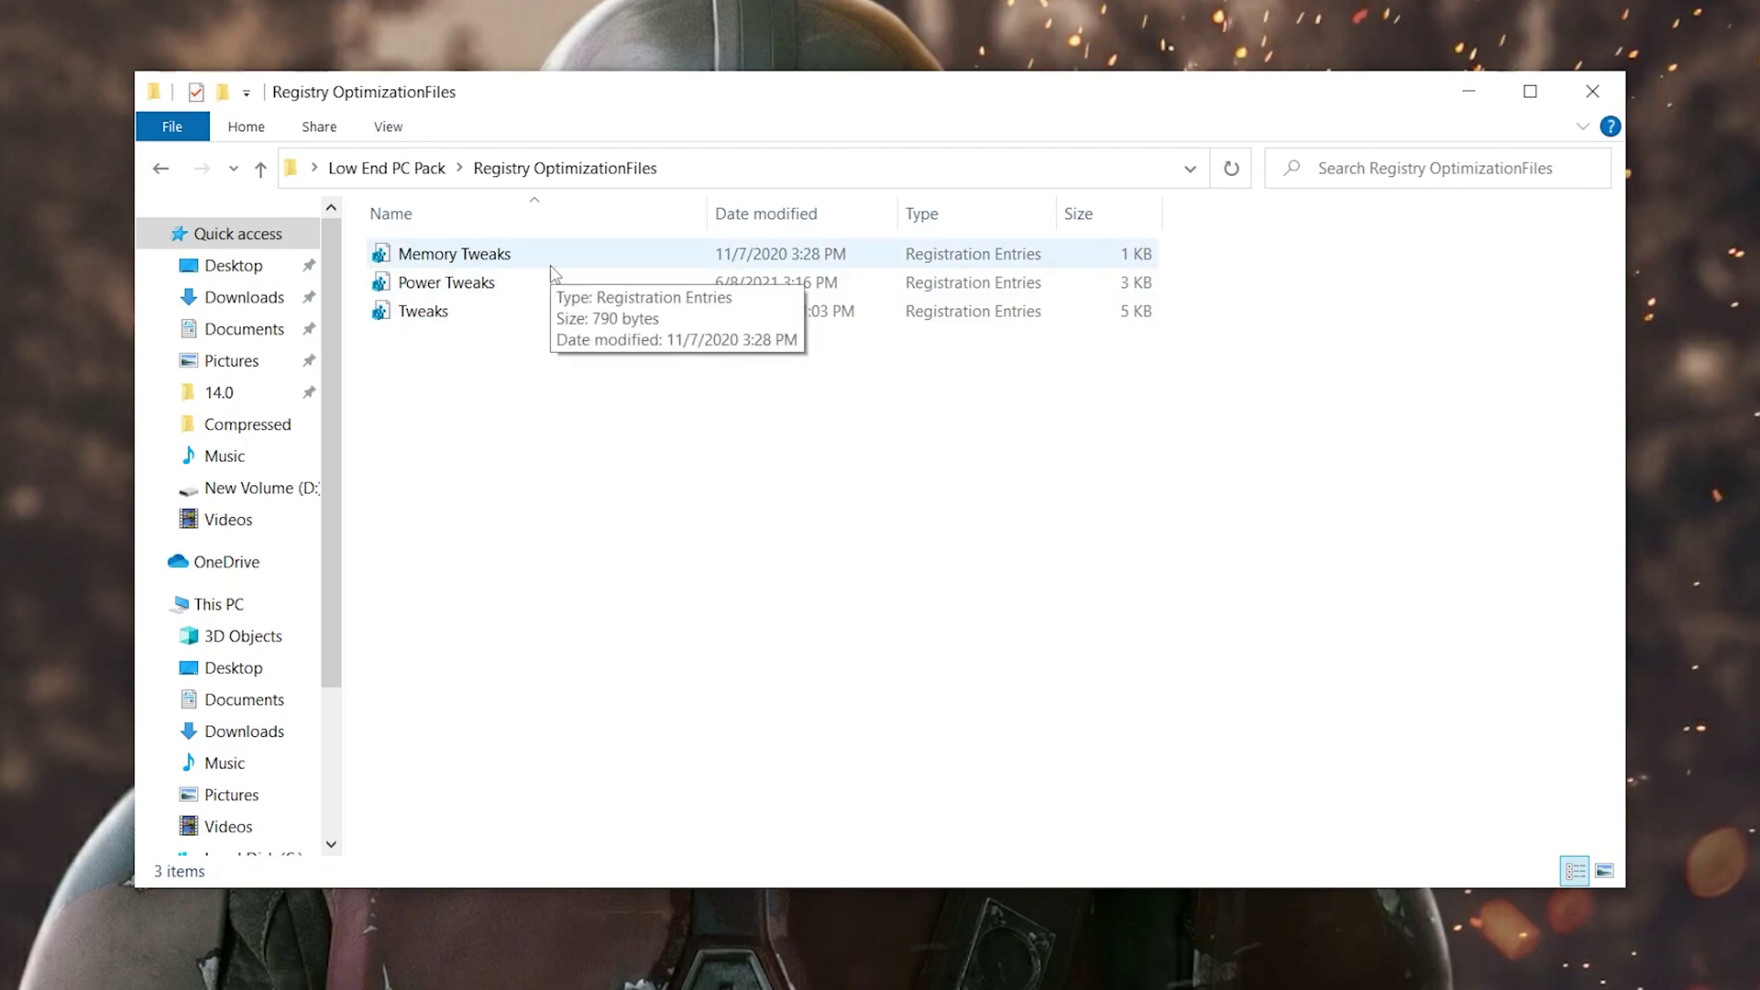
left_click_drag(527, 371, 500, 240)
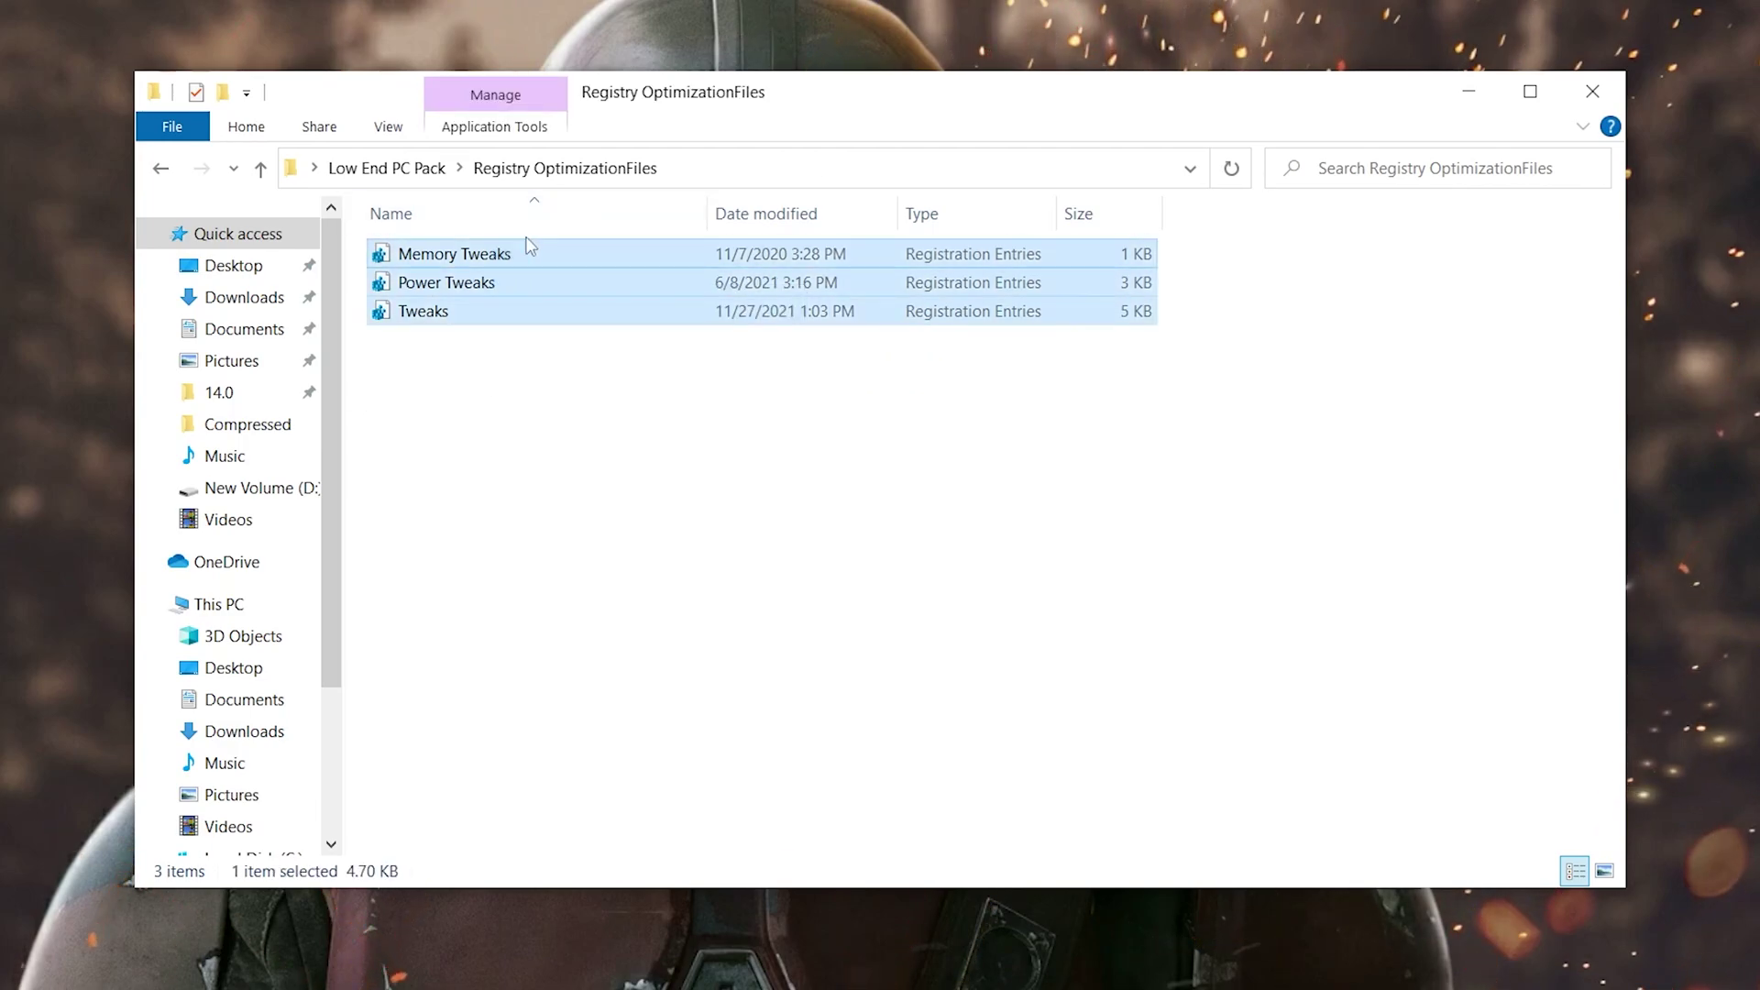
left_click(401, 171)
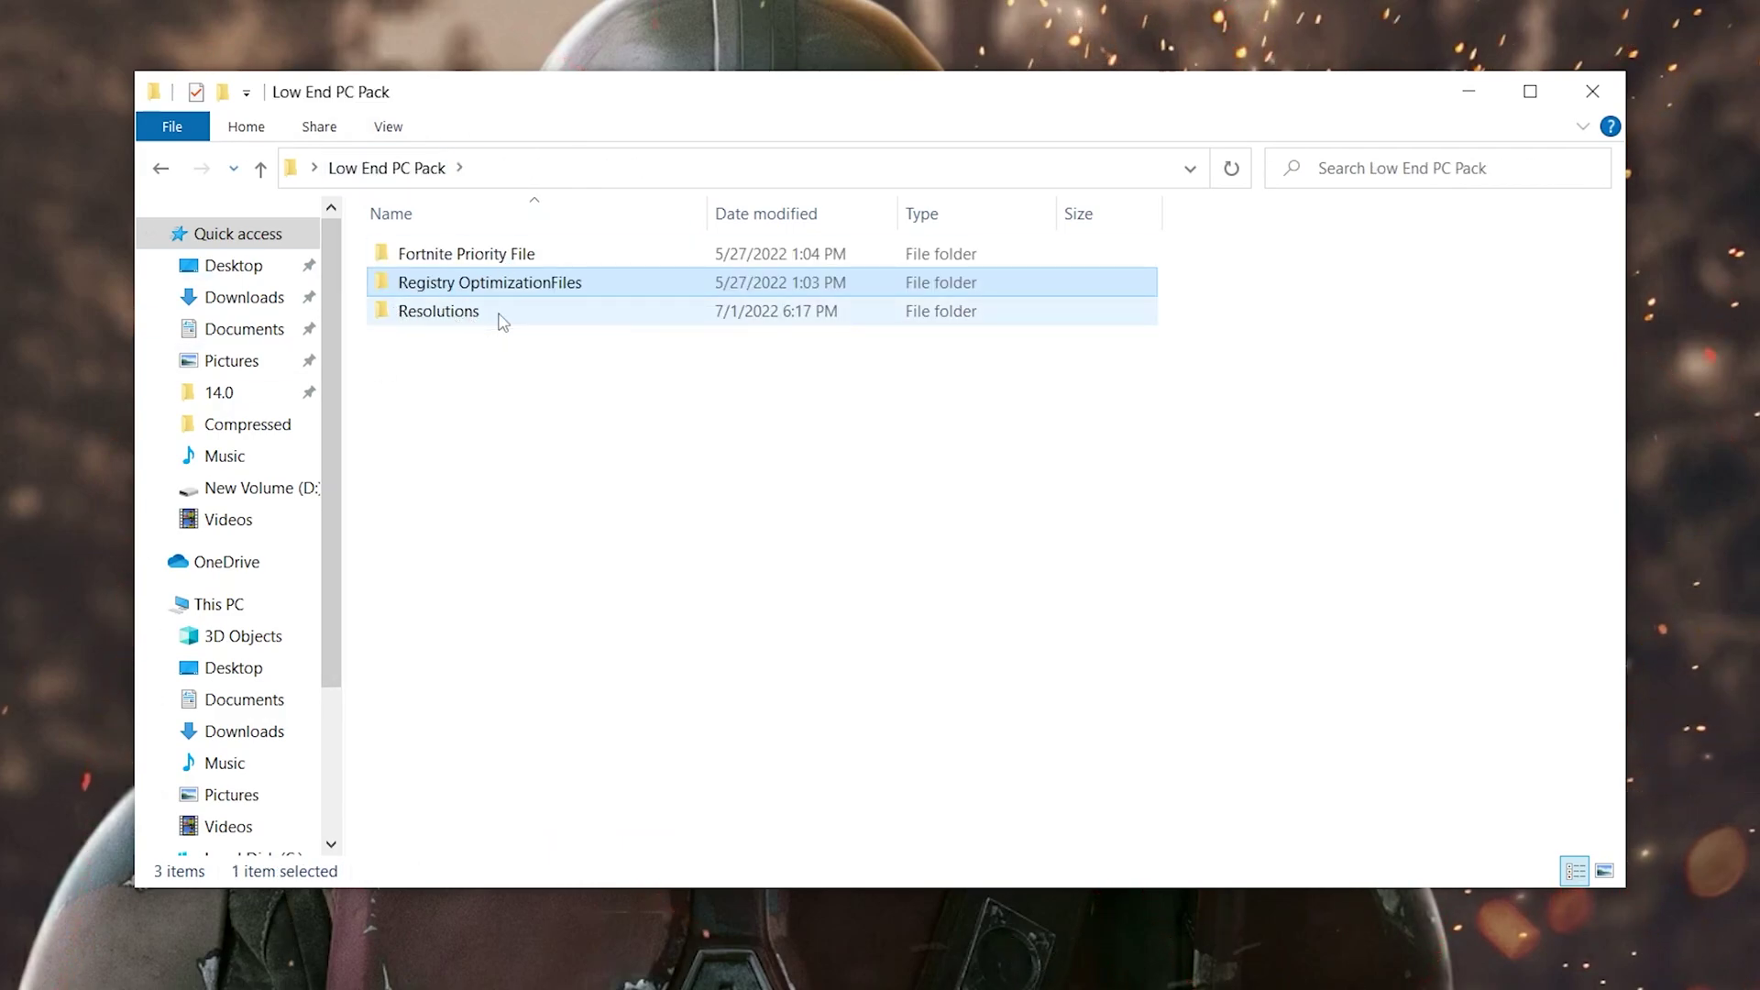
- Browse to Resolutions > Low End RES PC and bring up GameUserSettings' context menu
double_click(501, 316)
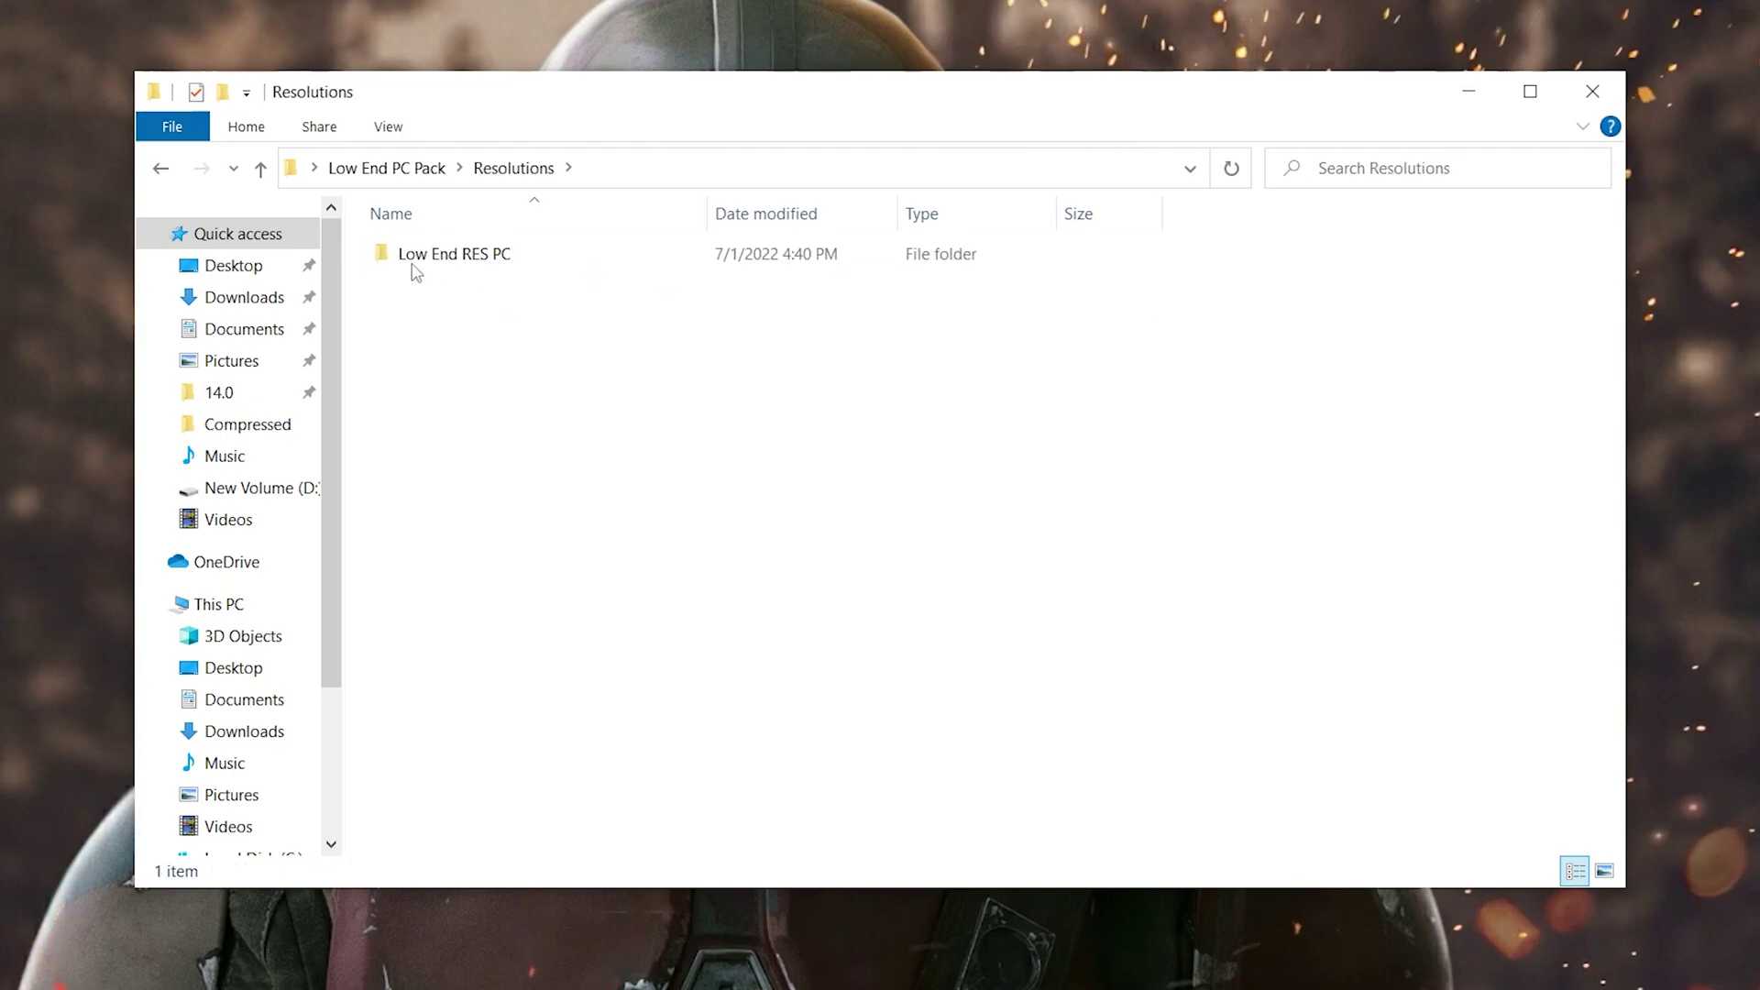
double_click(541, 254)
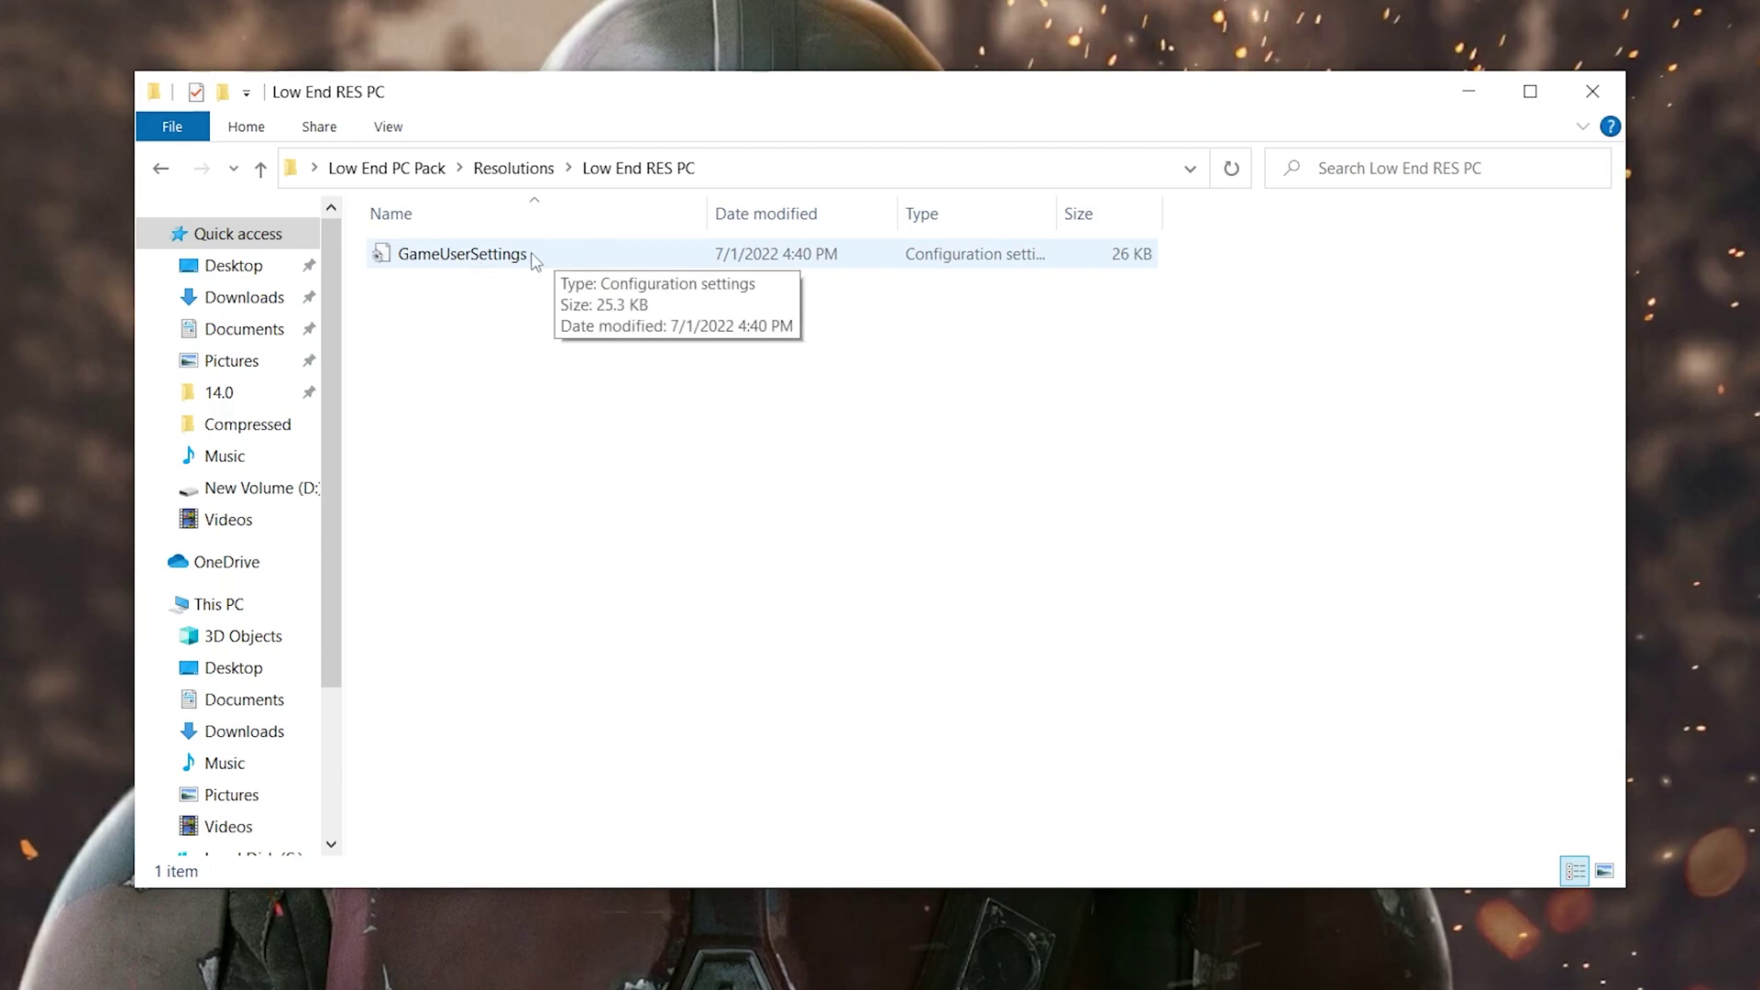
right_click(471, 259)
- Open GameUserSettings in Notepad and scroll through its settings, including the 1220 x 760 resolution
left_click(528, 323)
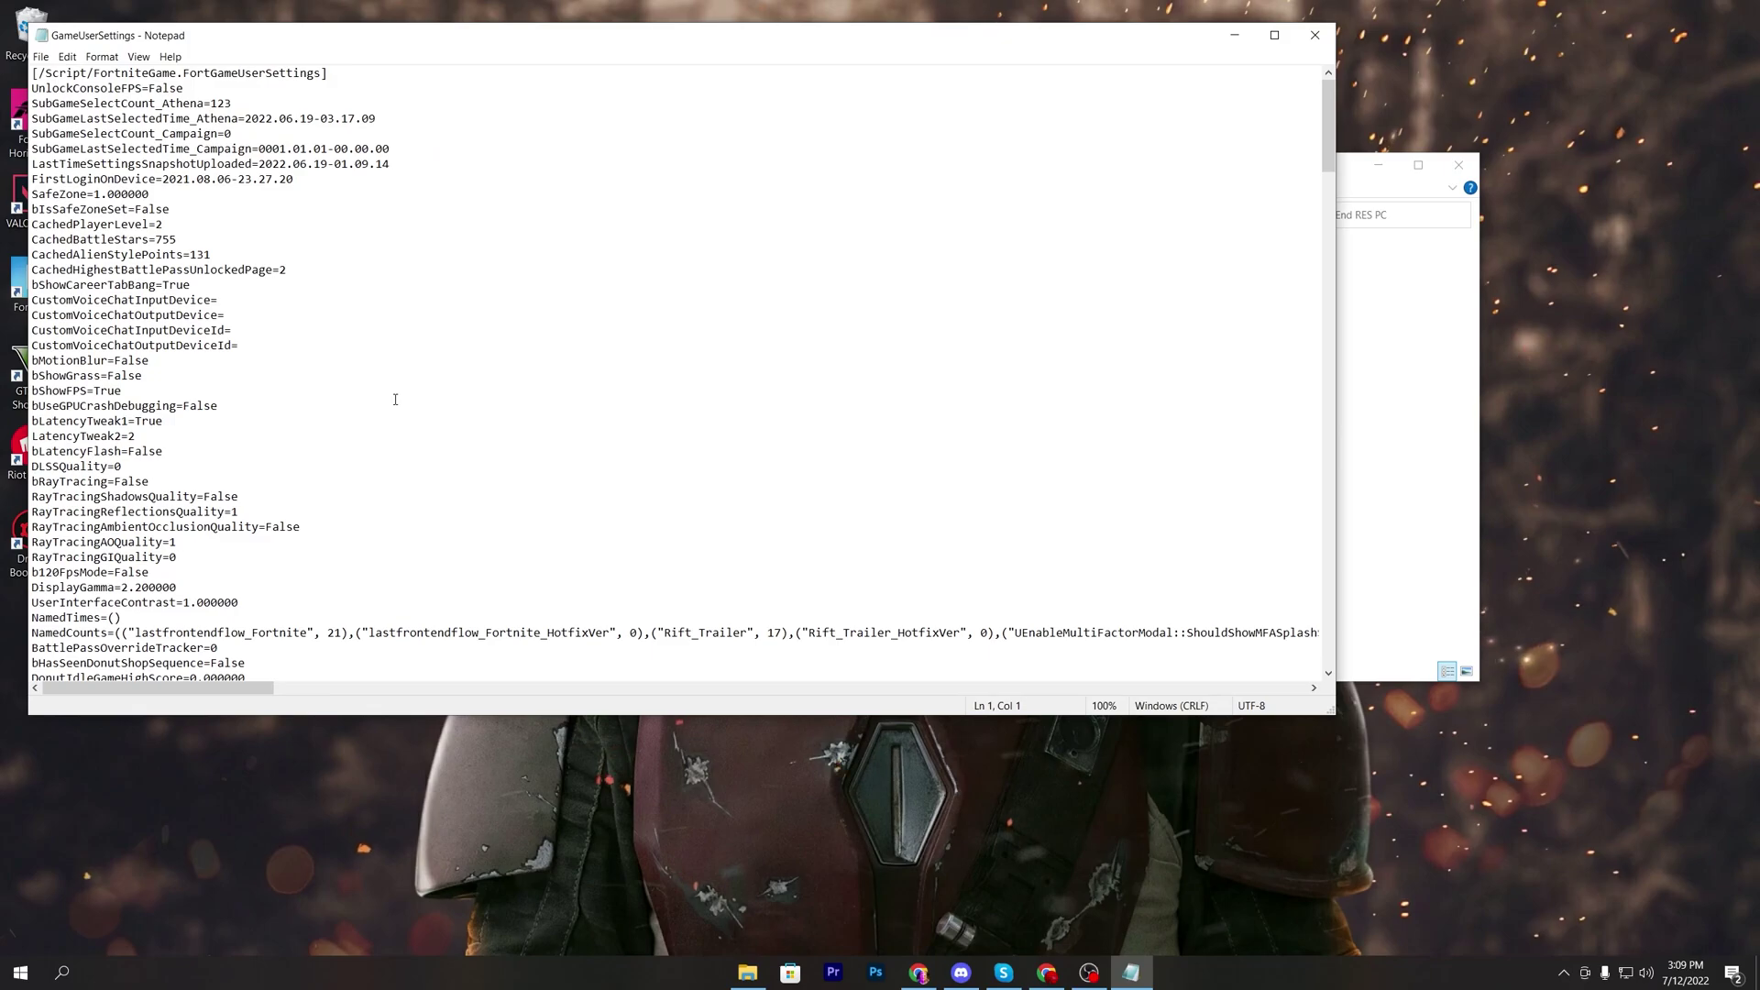
scroll(346, 493, "down", 20)
scroll(346, 493, "down", 20)
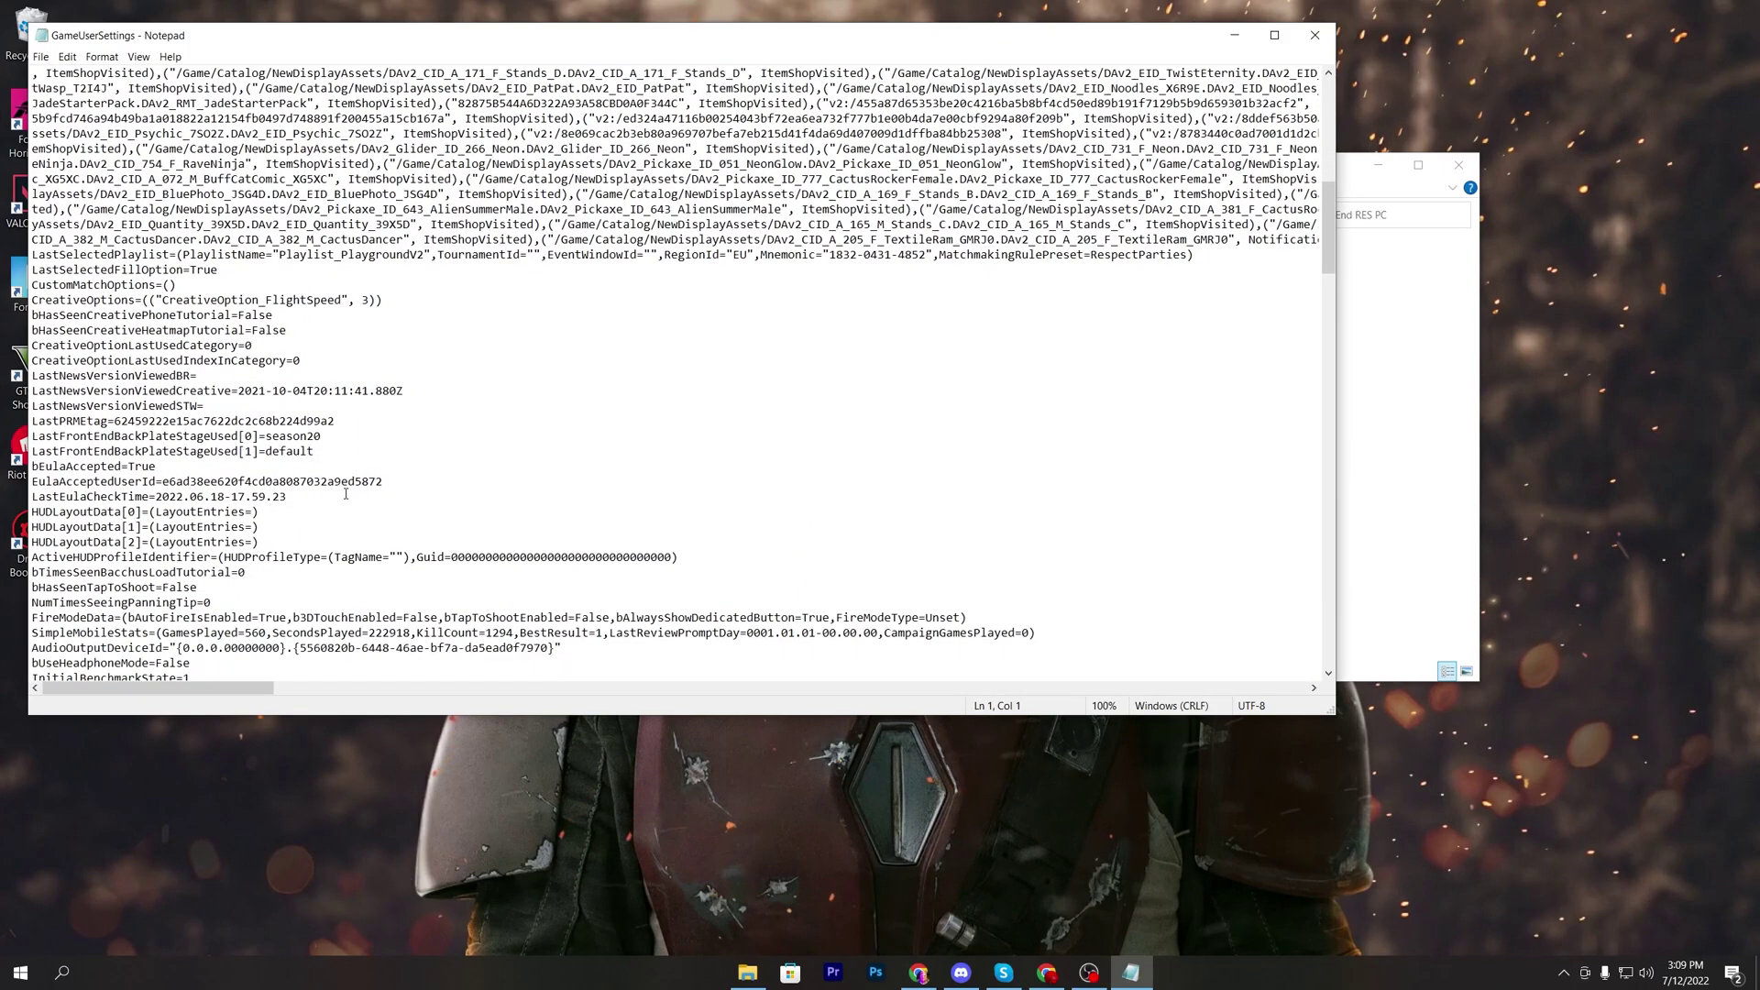
scroll(345, 493, "down", 8)
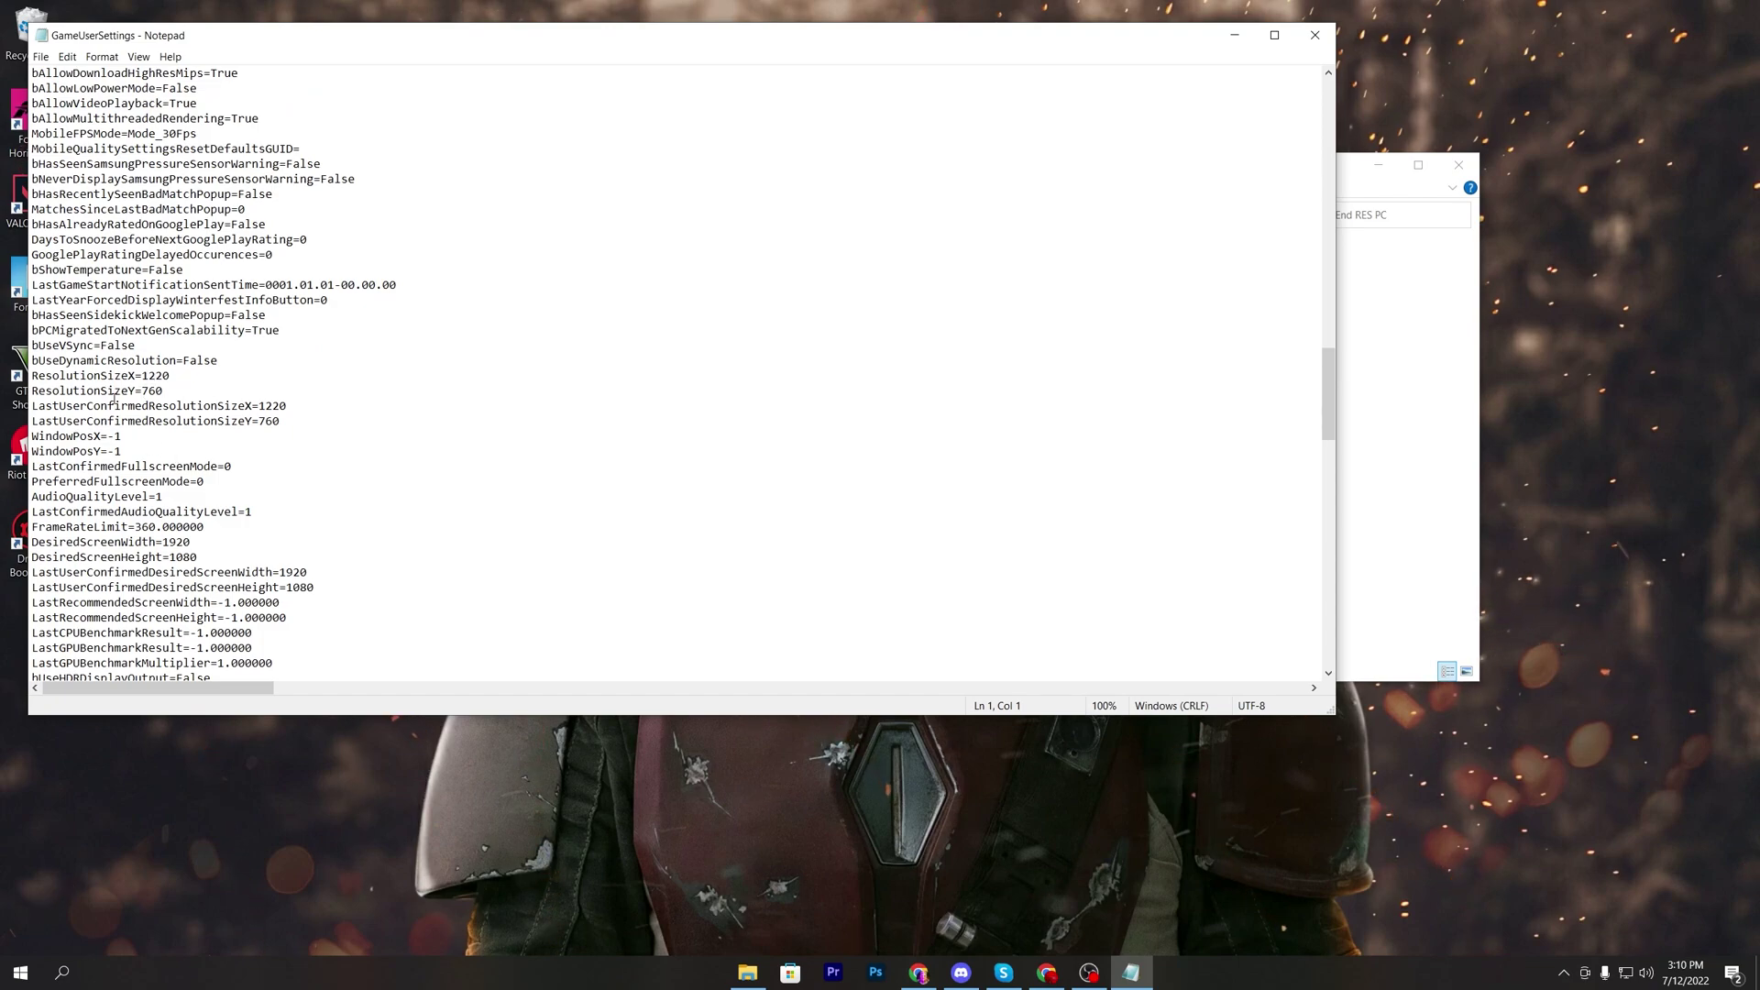
scroll(113, 399, "down", 7)
scroll(225, 344, "down", 10)
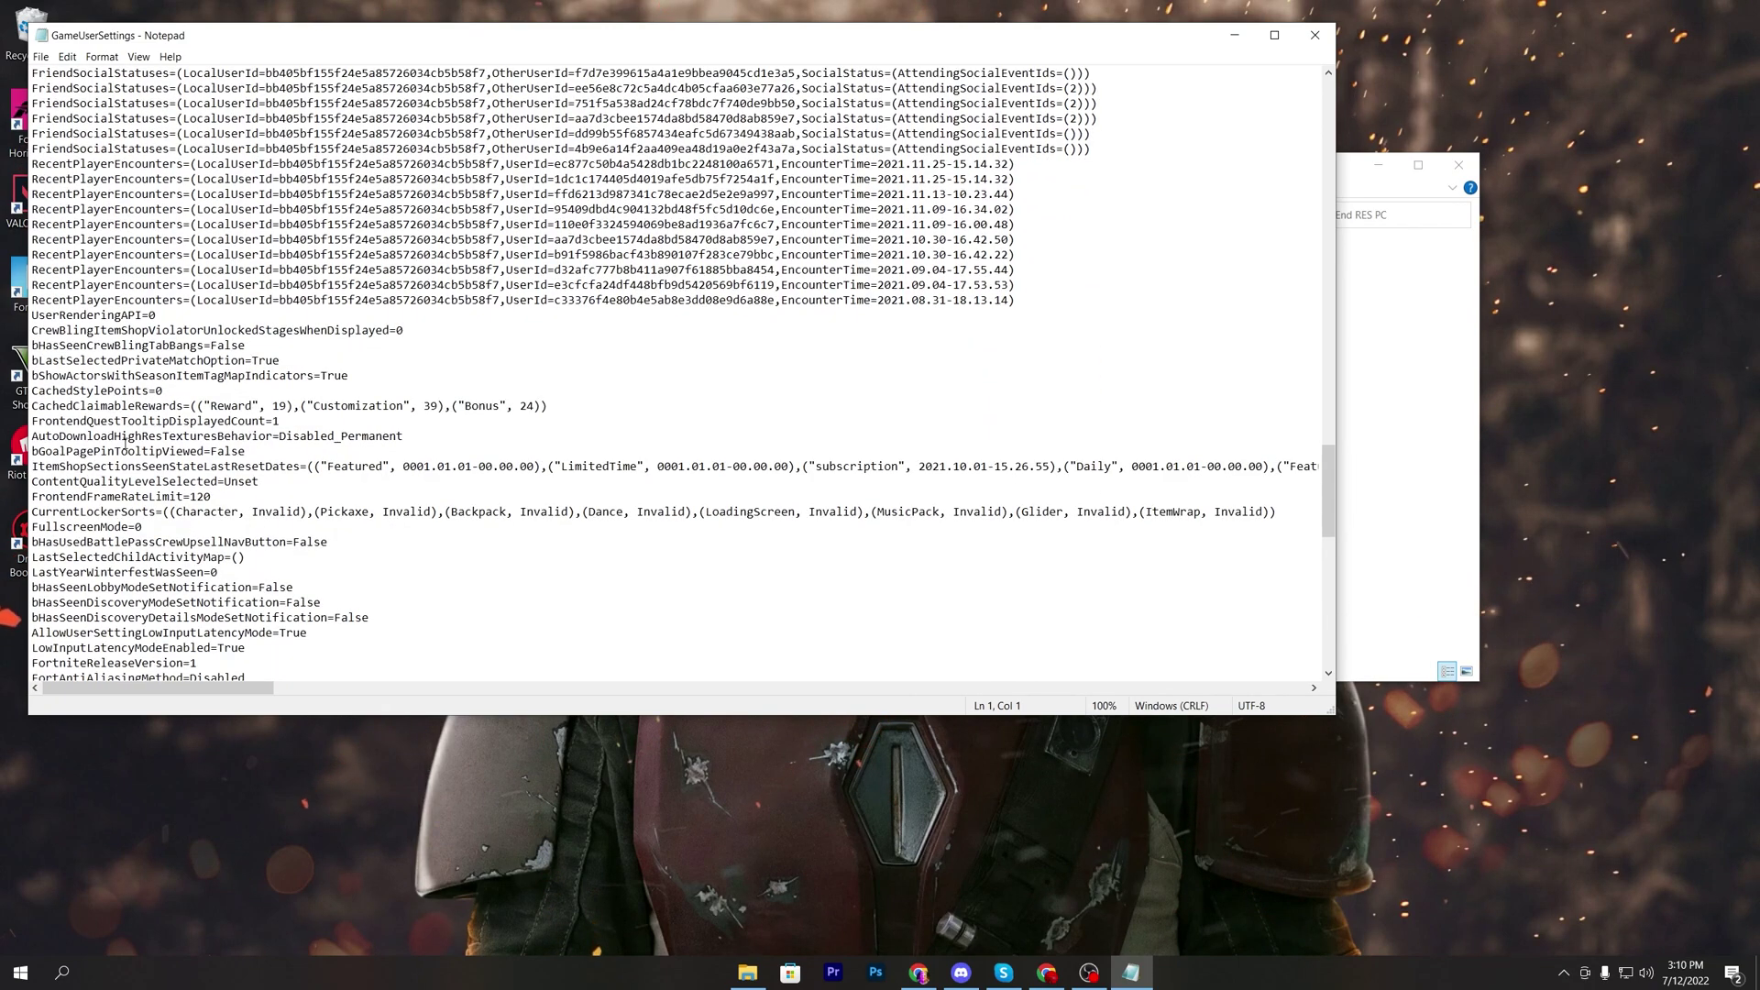
- Close Notepad and copy the GameUserSettings file
left_click(1317, 35)
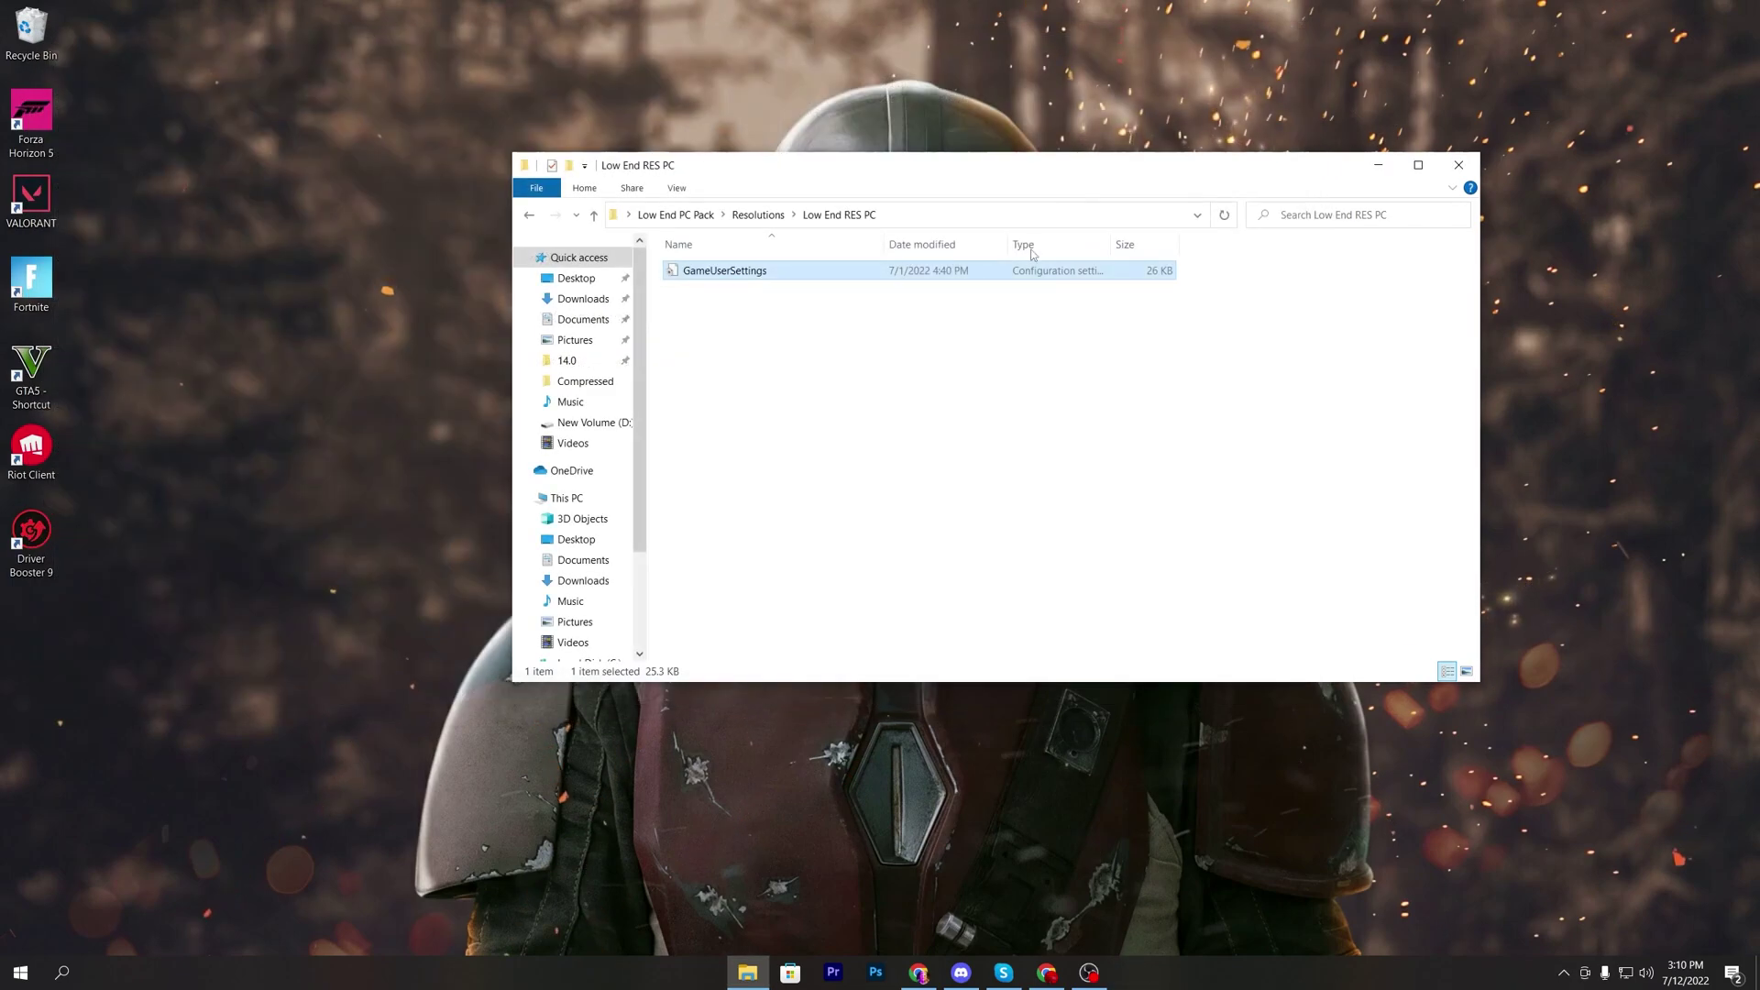
right_click(703, 276)
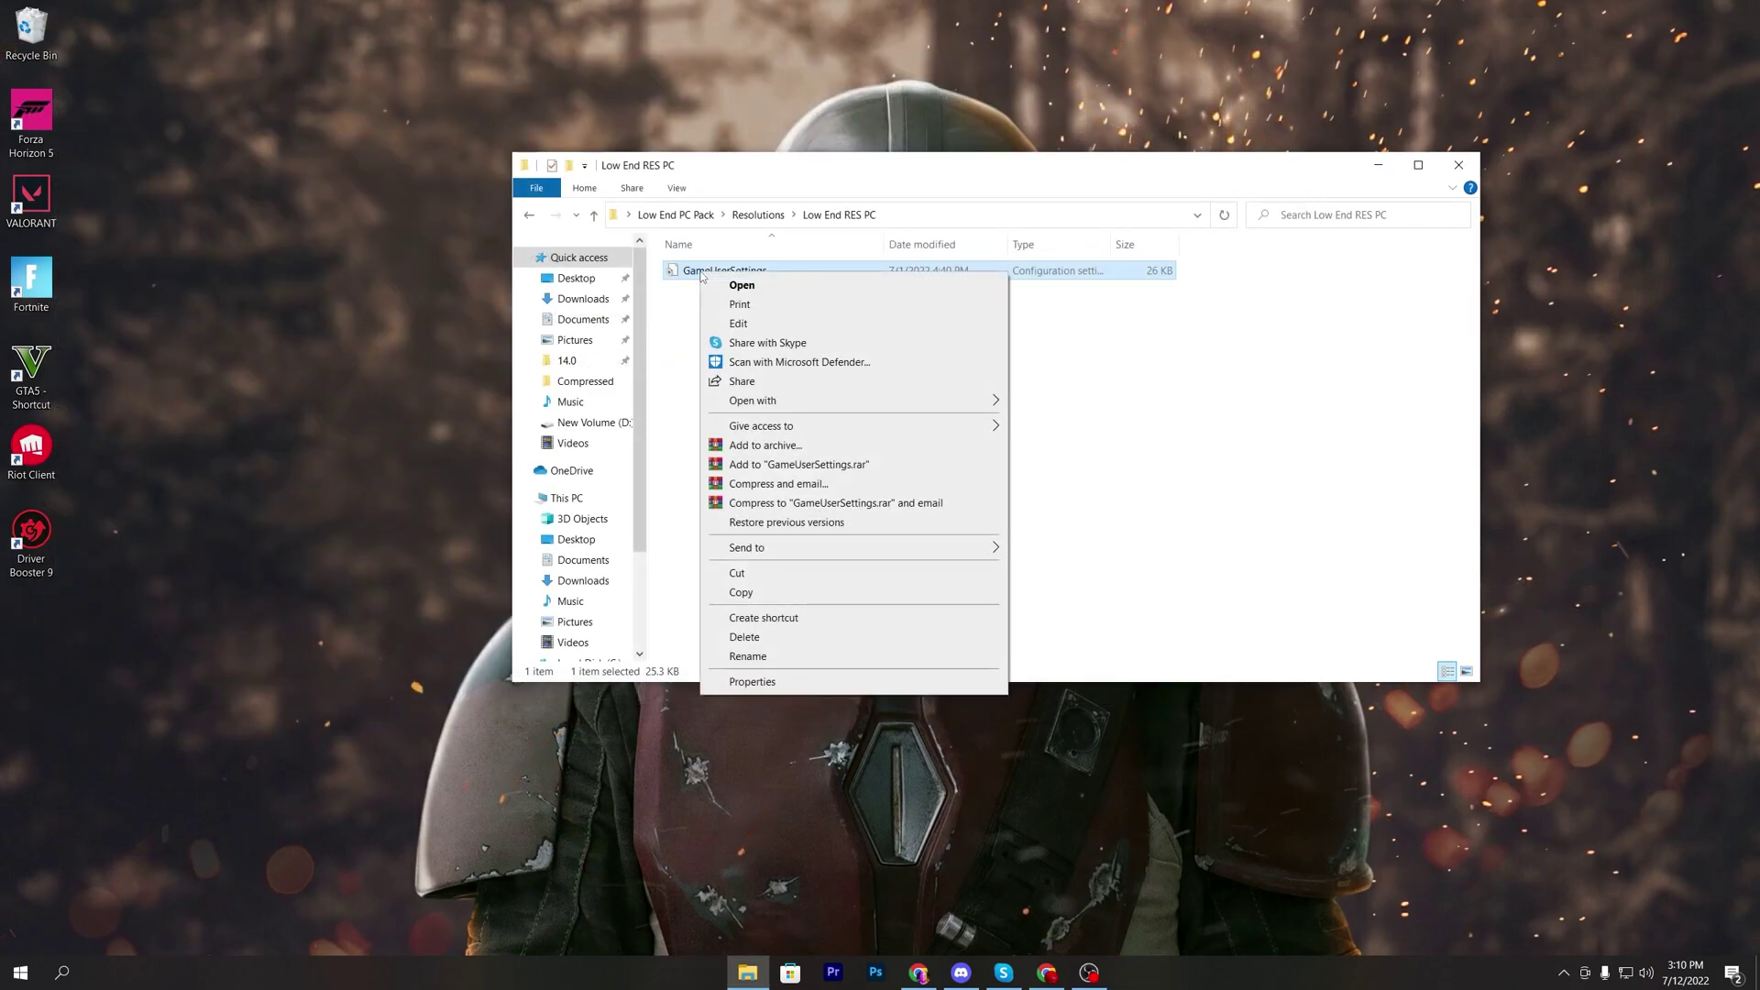
left_click(727, 589)
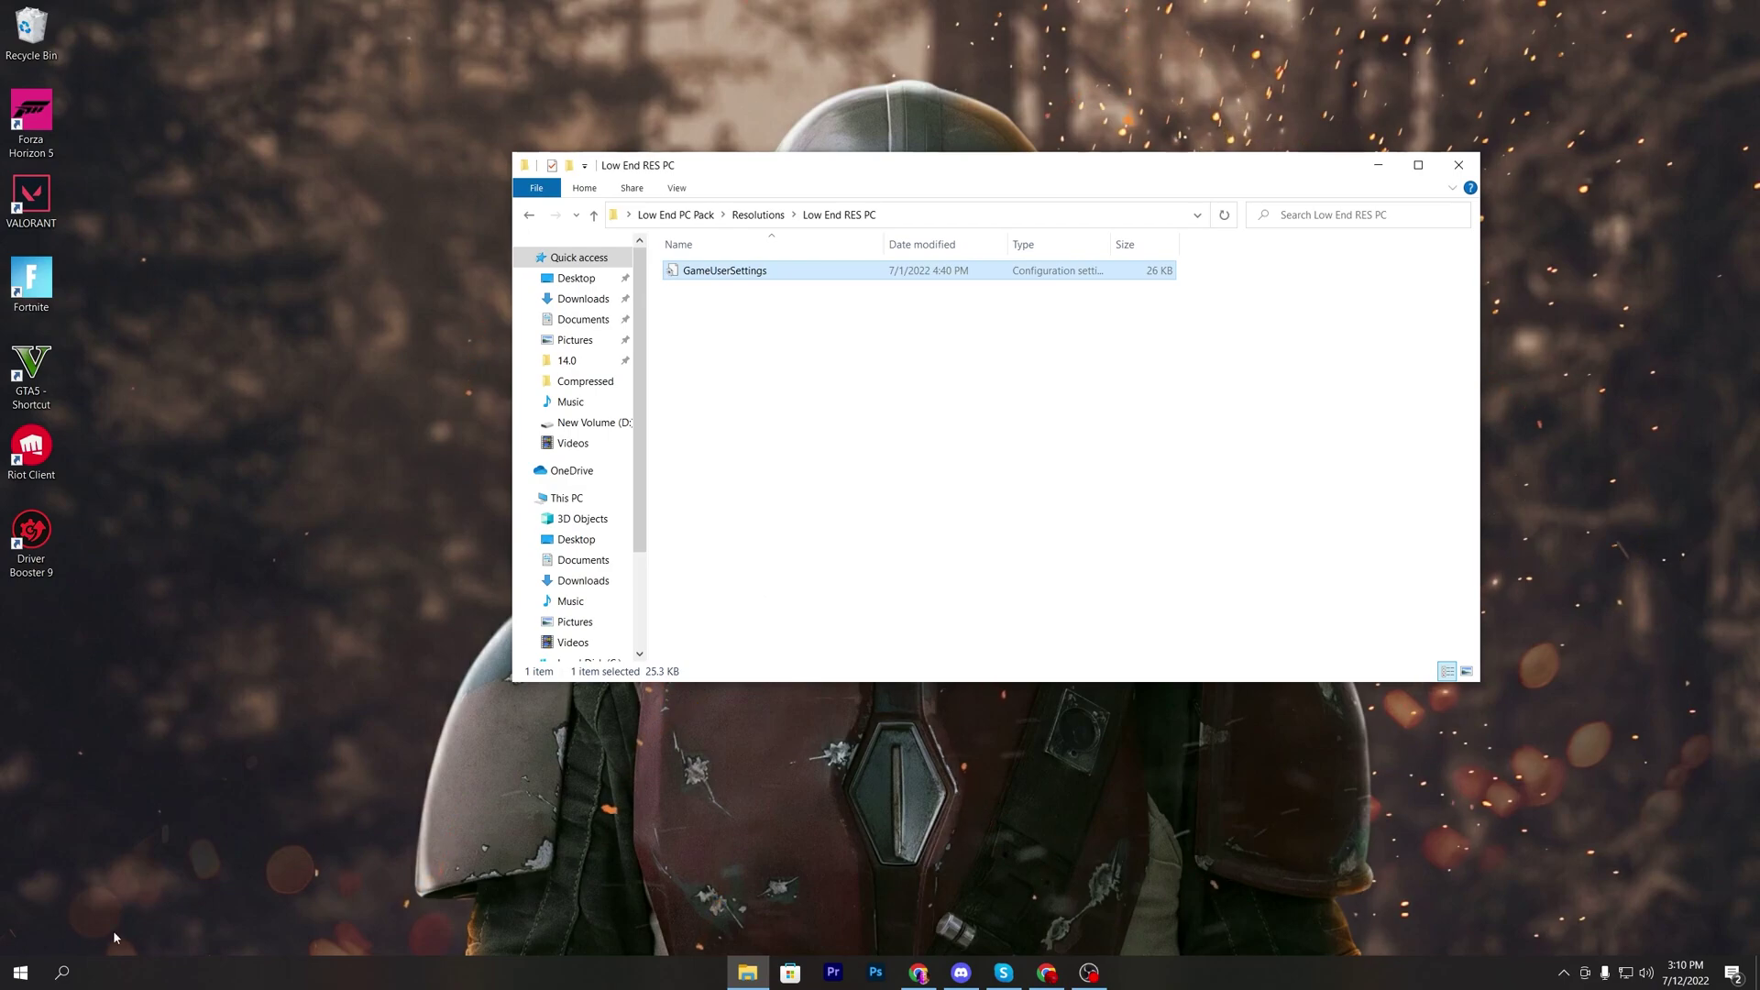
- Run 'appdata' from the Win+R box to open the AppData folder
key("super+r")
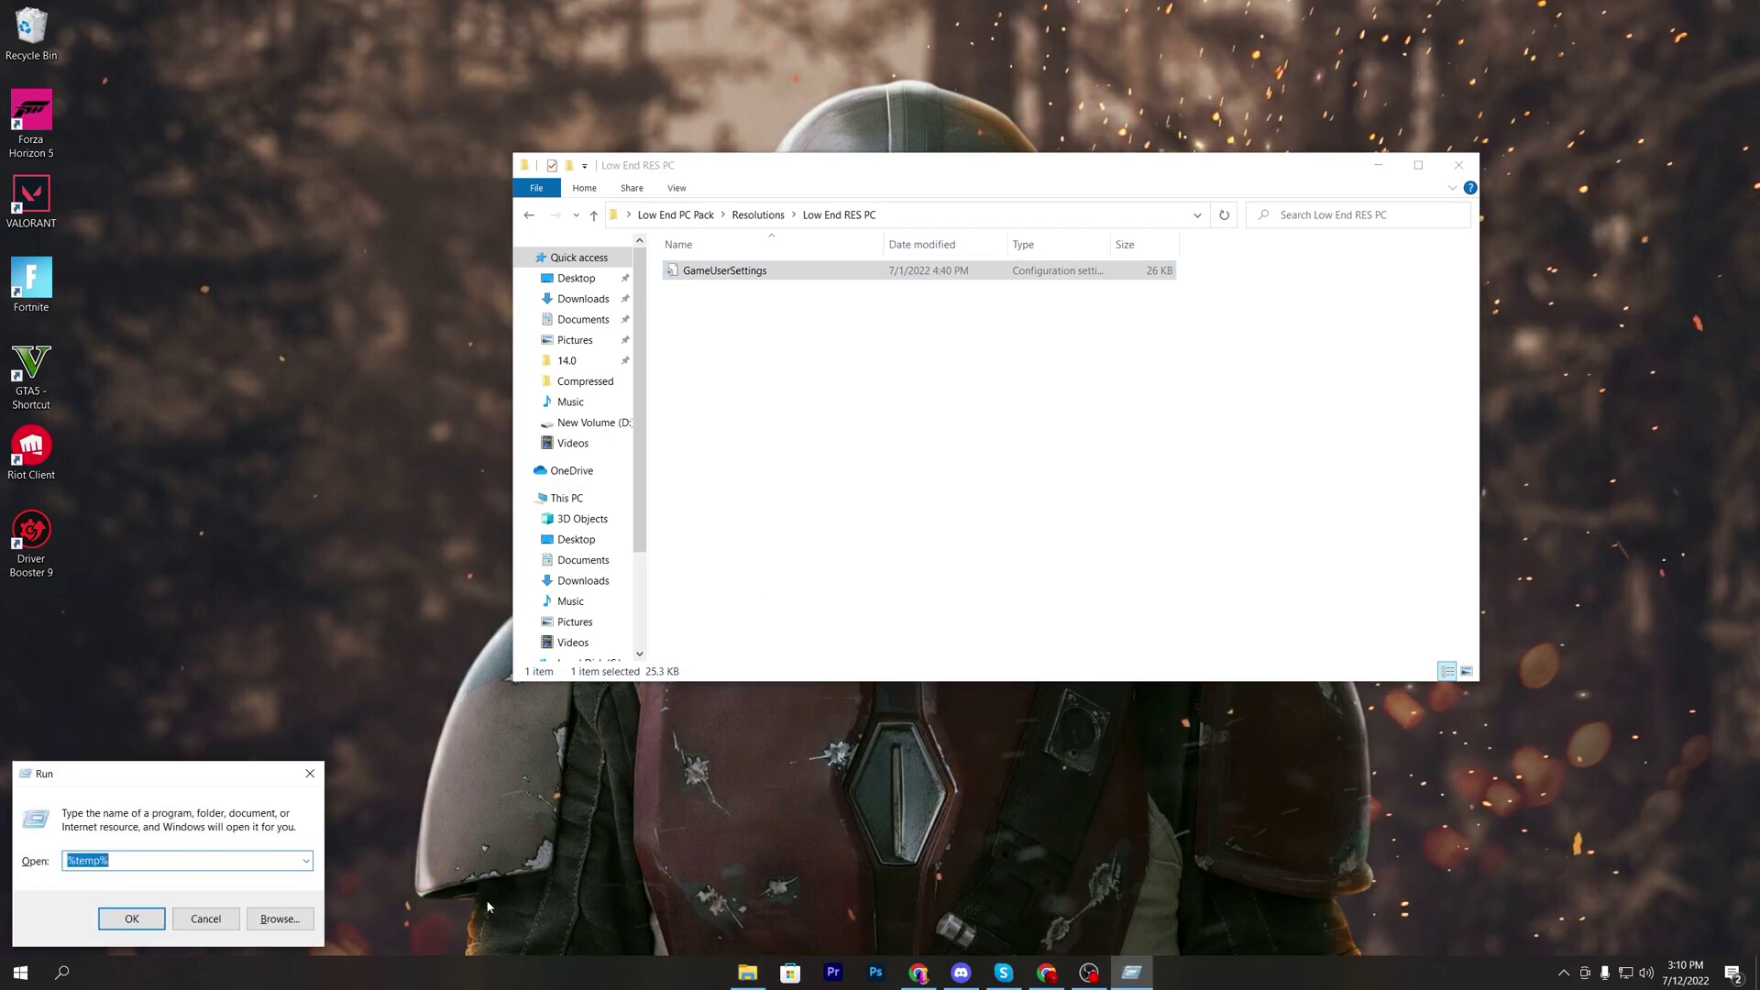
type("appdda")
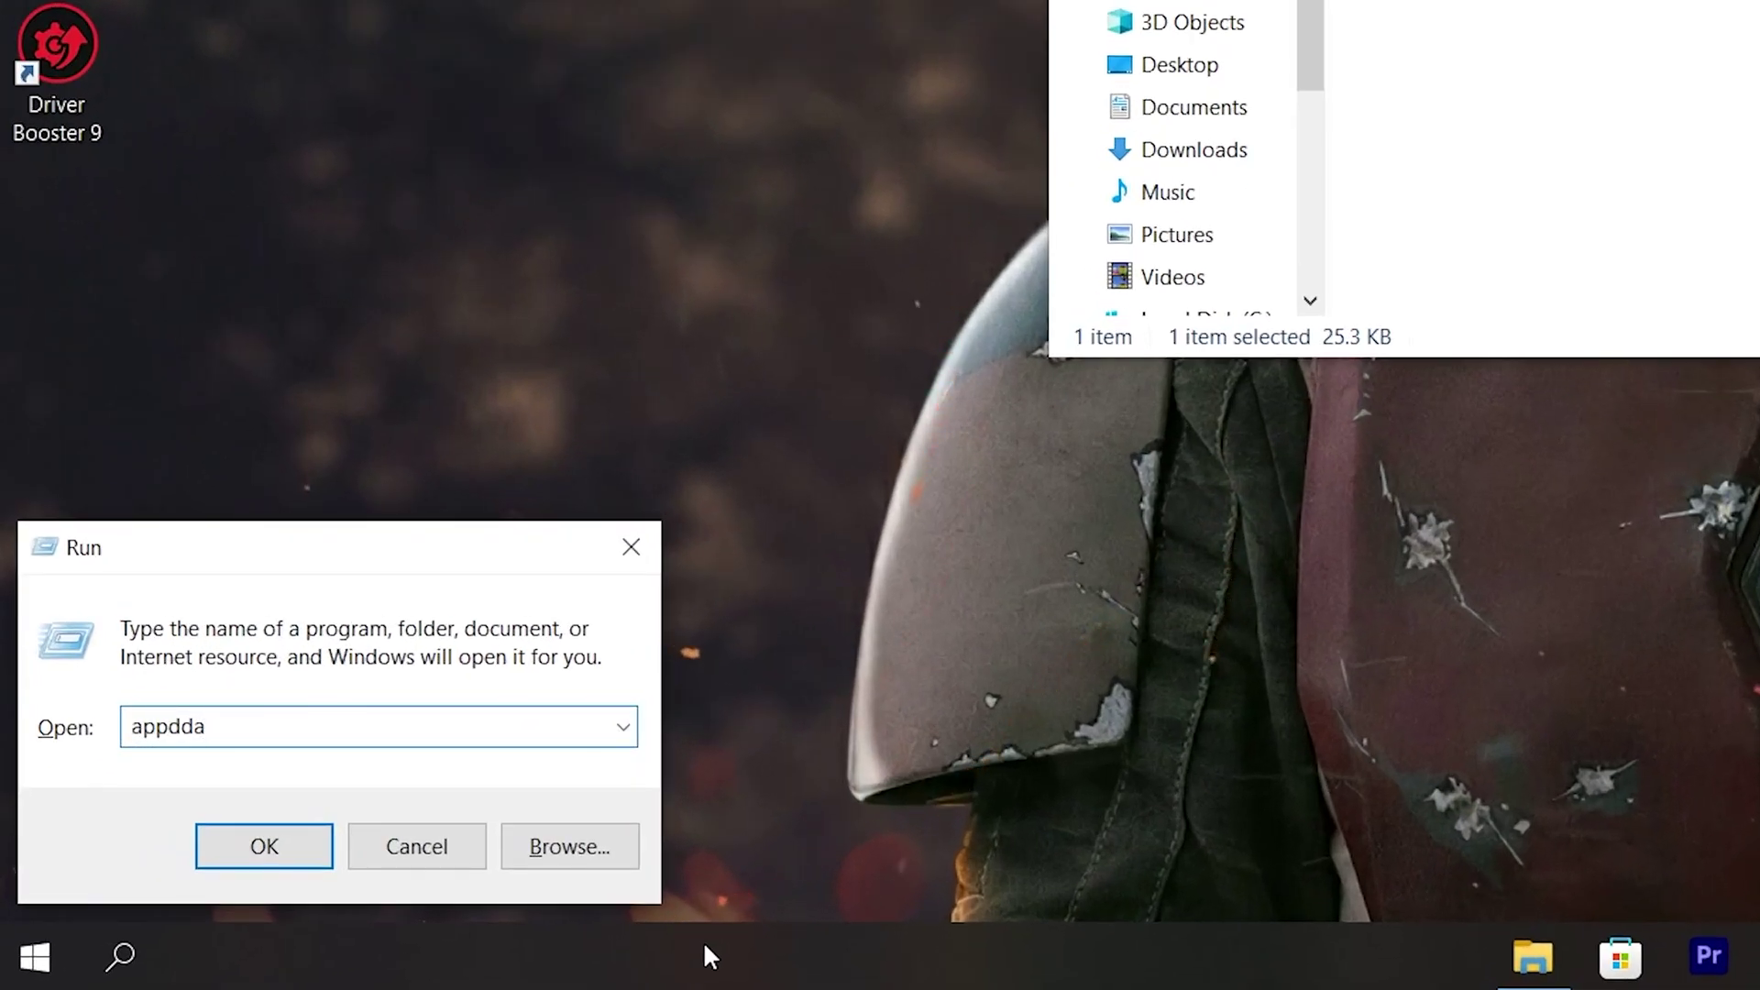
type("ta")
key("Return")
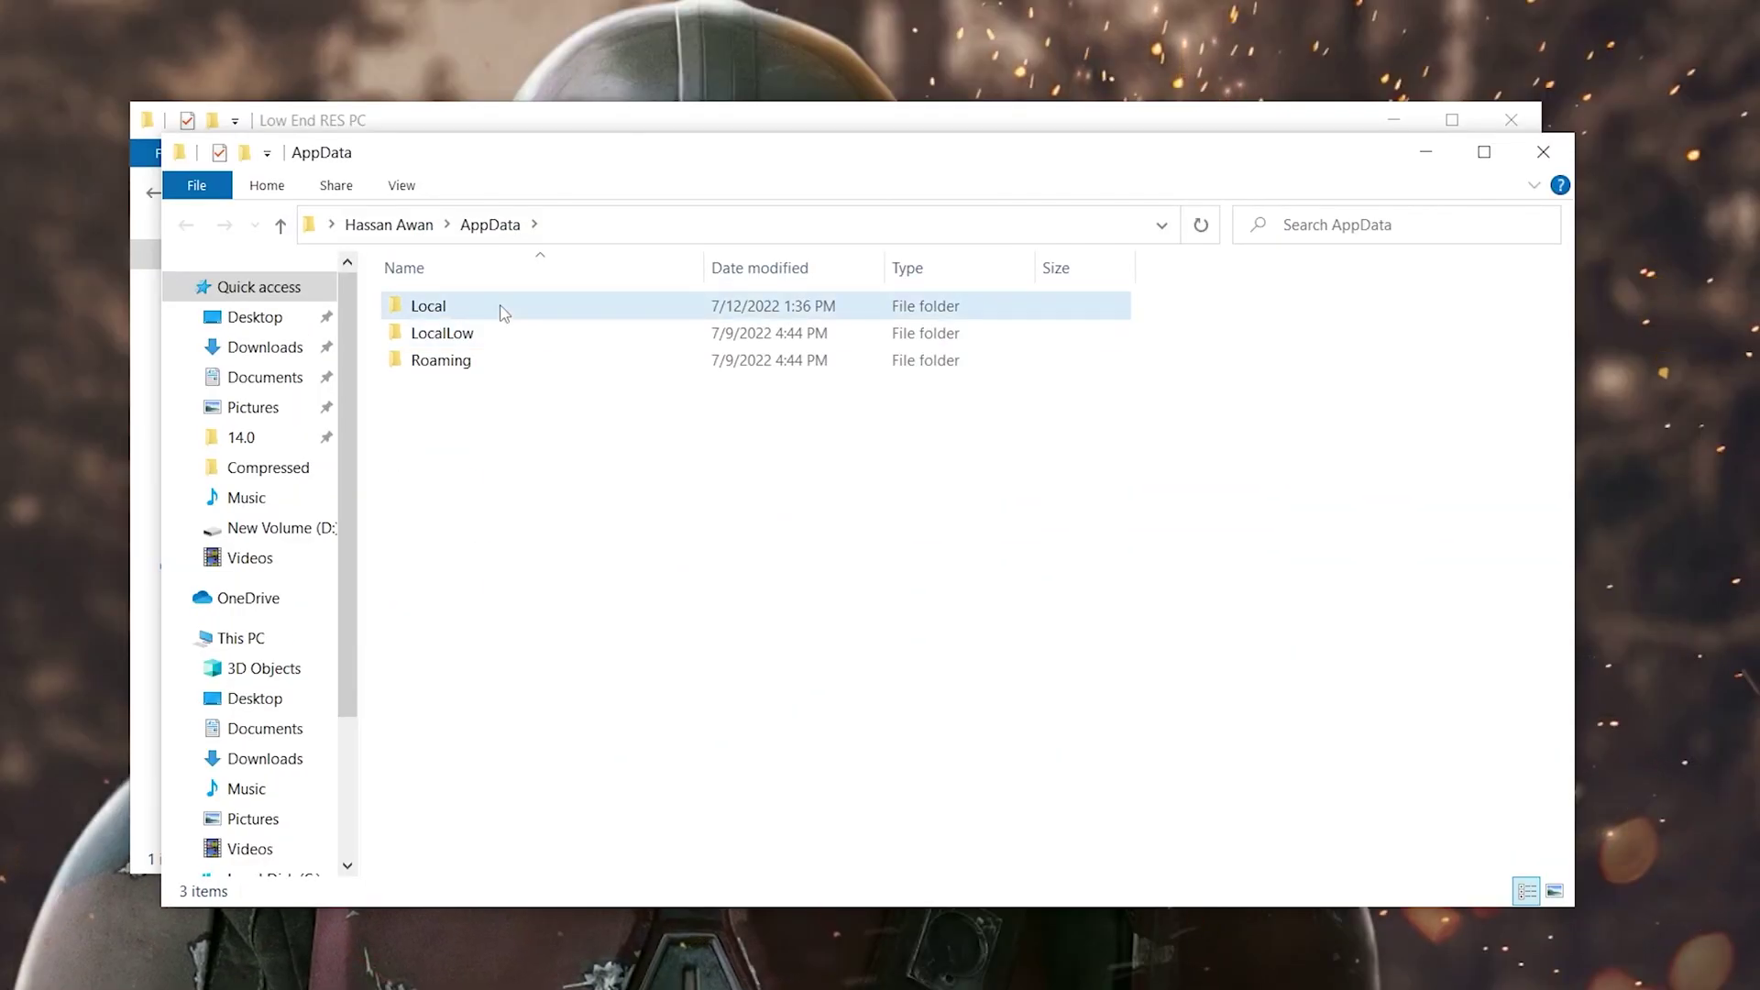
- Navigate to Local\FortniteGame\Saved\Config\WindowsClient
double_click(503, 312)
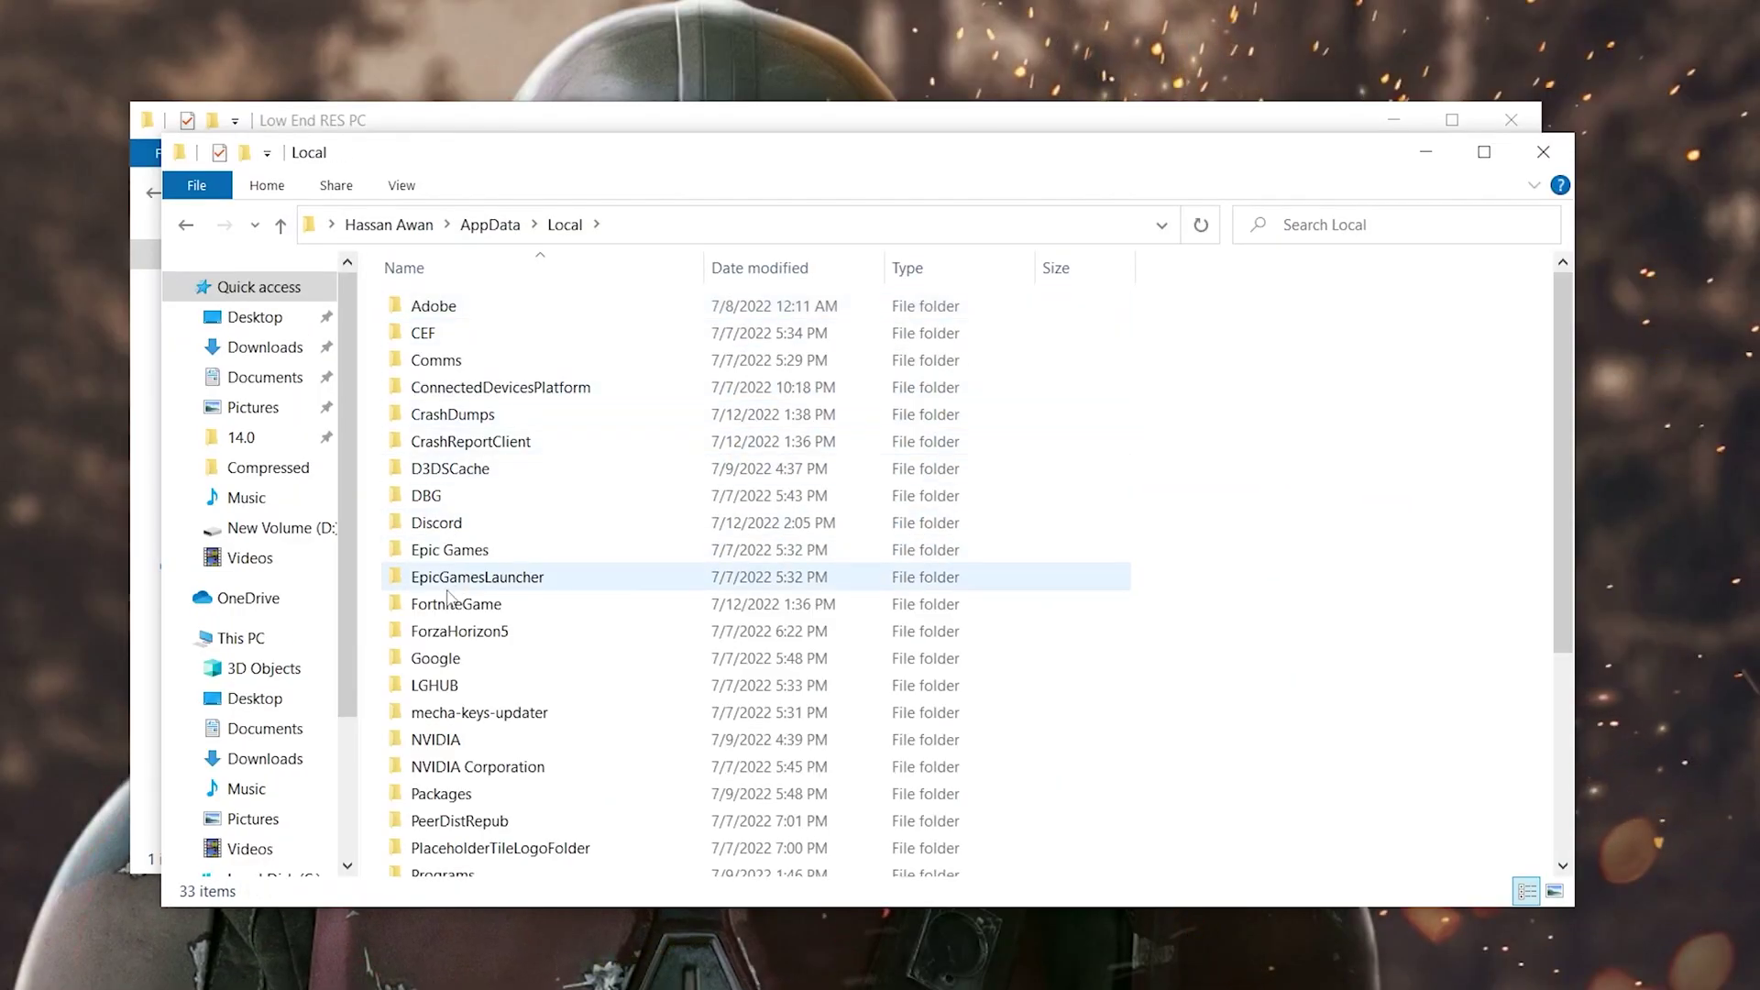
left_click(478, 610)
double_click(478, 609)
double_click(440, 306)
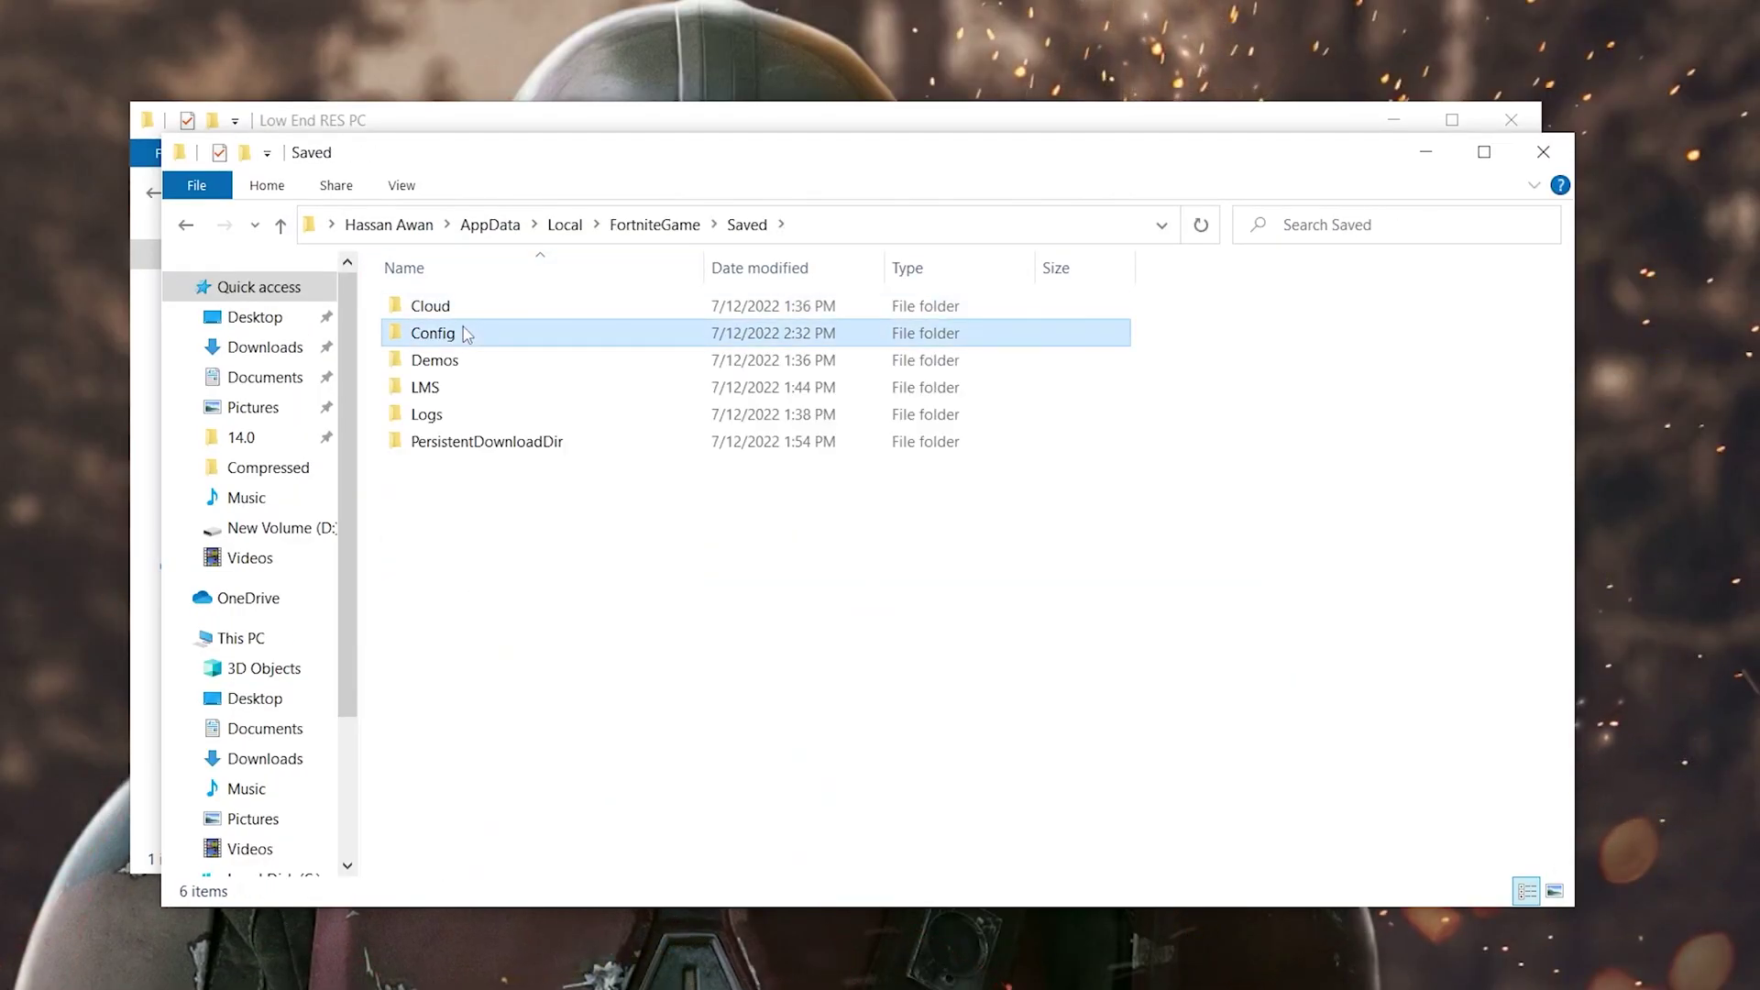
double_click(438, 335)
left_click(466, 335)
double_click(465, 335)
- Paste GameUserSettings there, replacing the existing file, and close the window
right_click(648, 471)
left_click(702, 641)
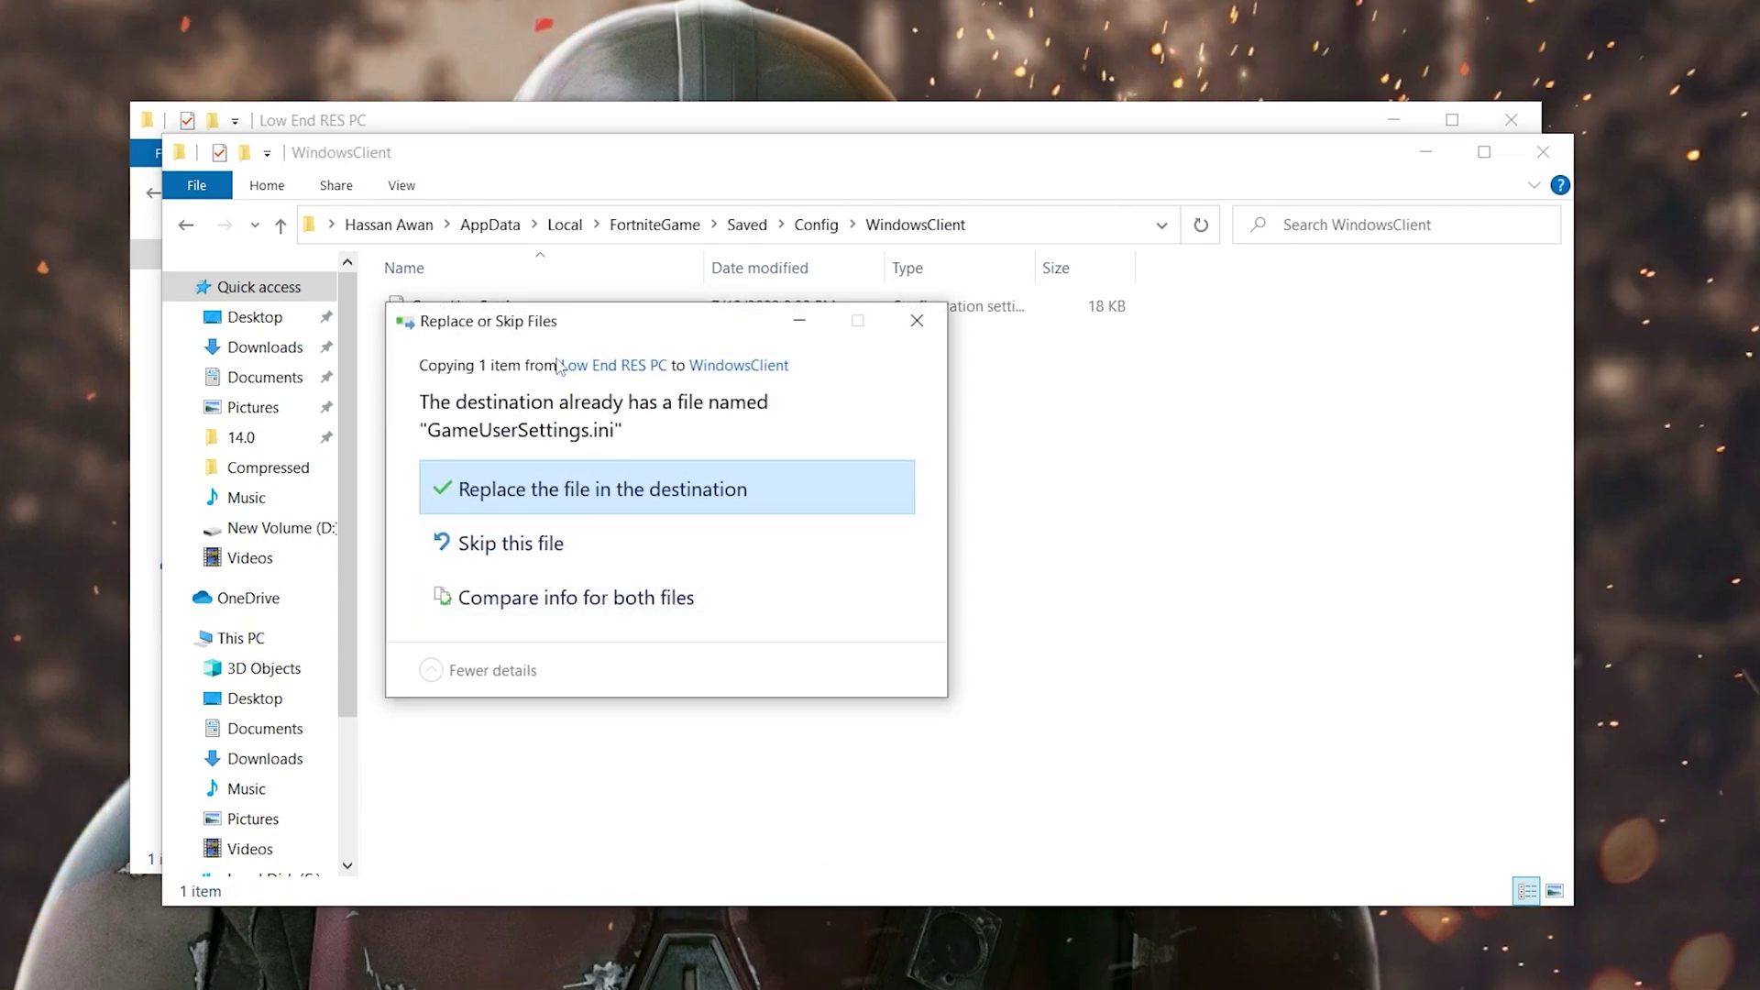
left_click_drag(540, 327, 889, 337)
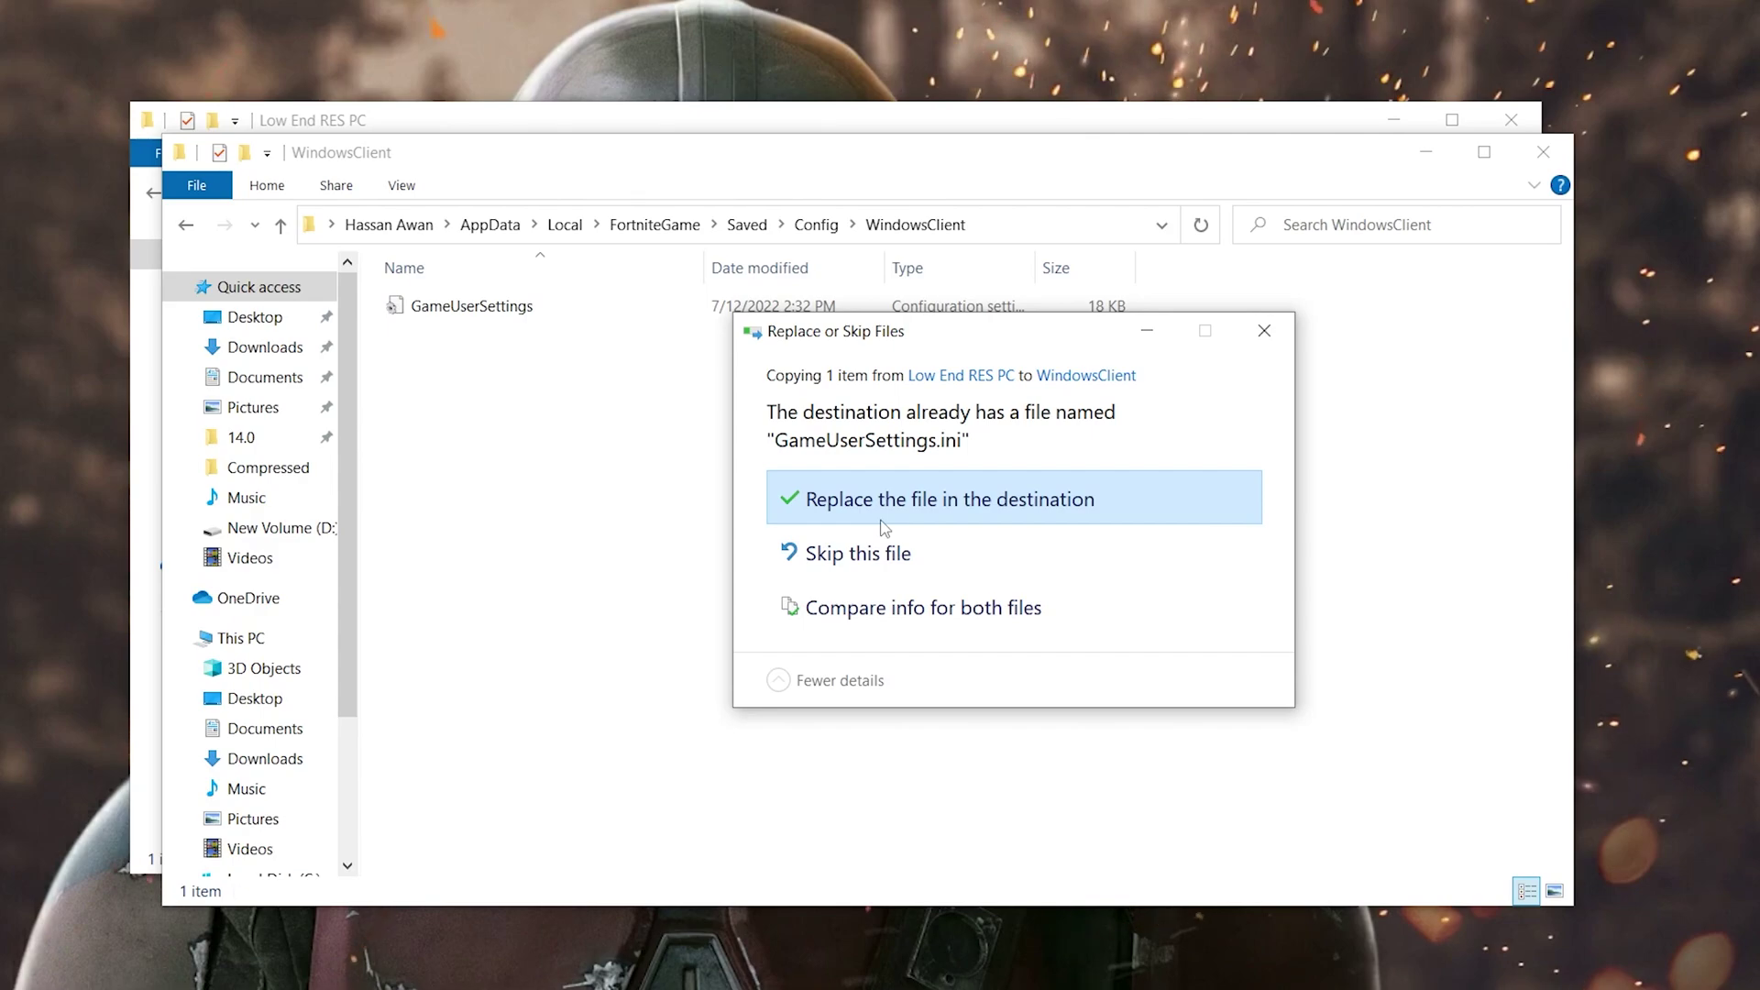
left_click(1288, 341)
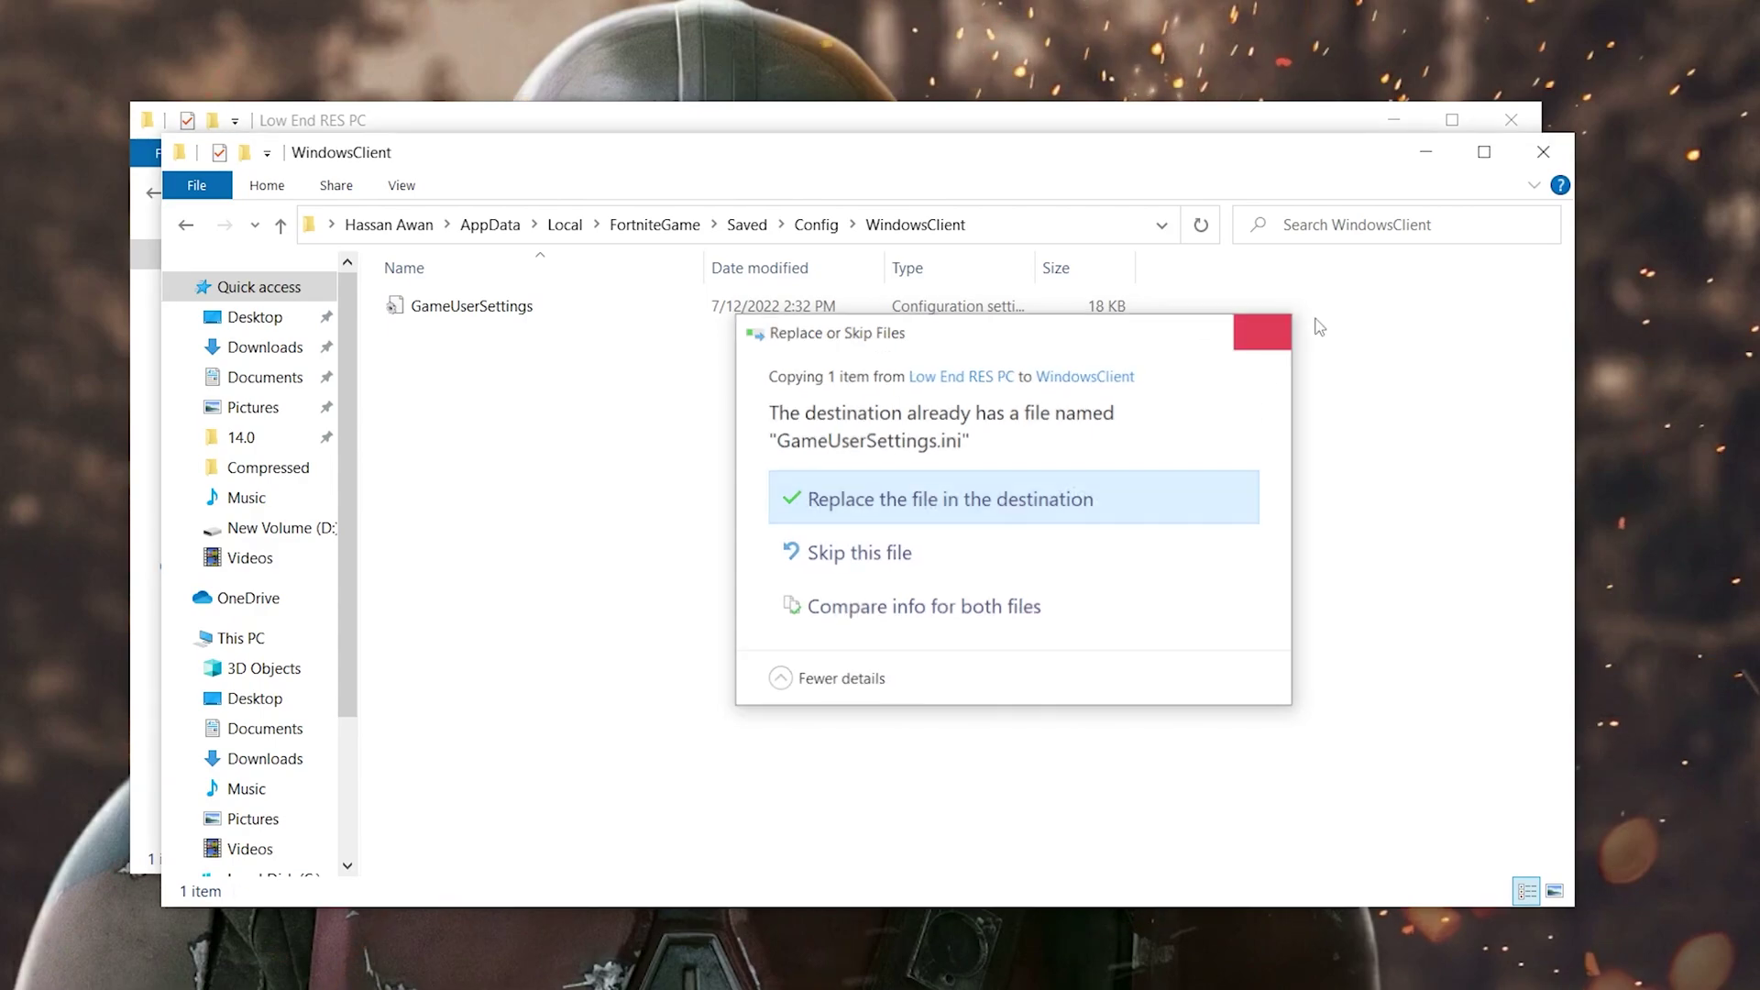
left_click(1544, 152)
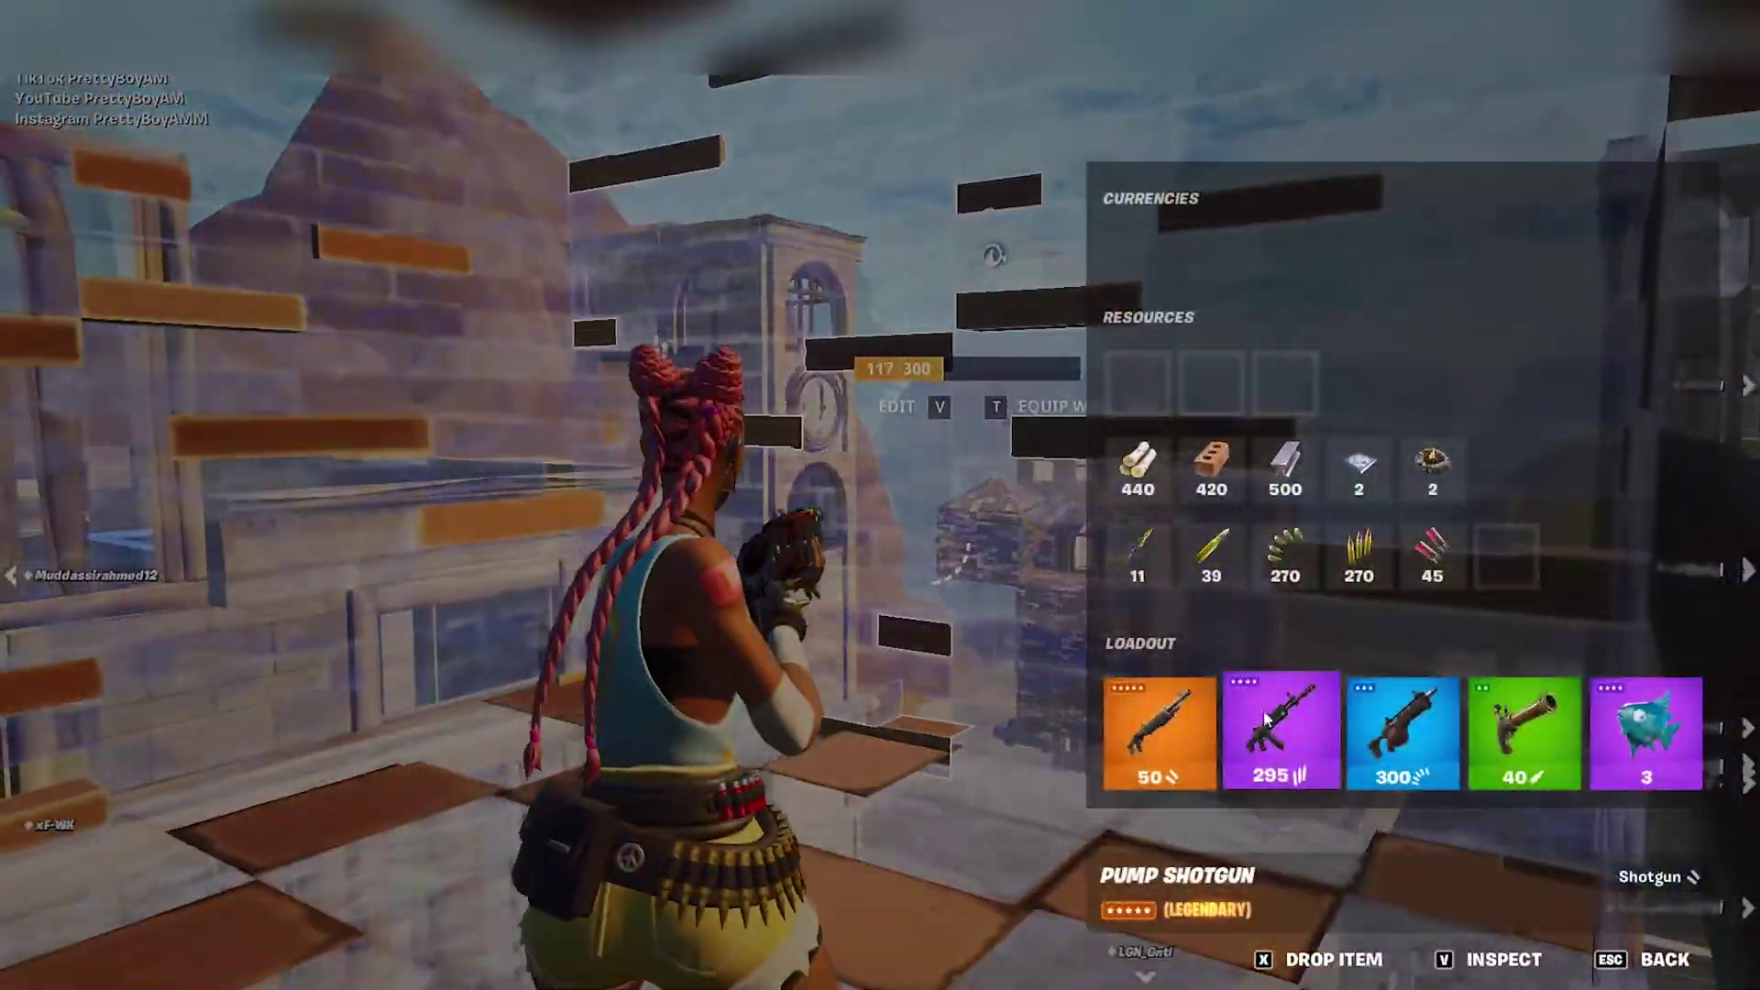
- Switch between Charge SMG, pump shotgun and assault rifle, edit a wall, and fire at the building
key("3")
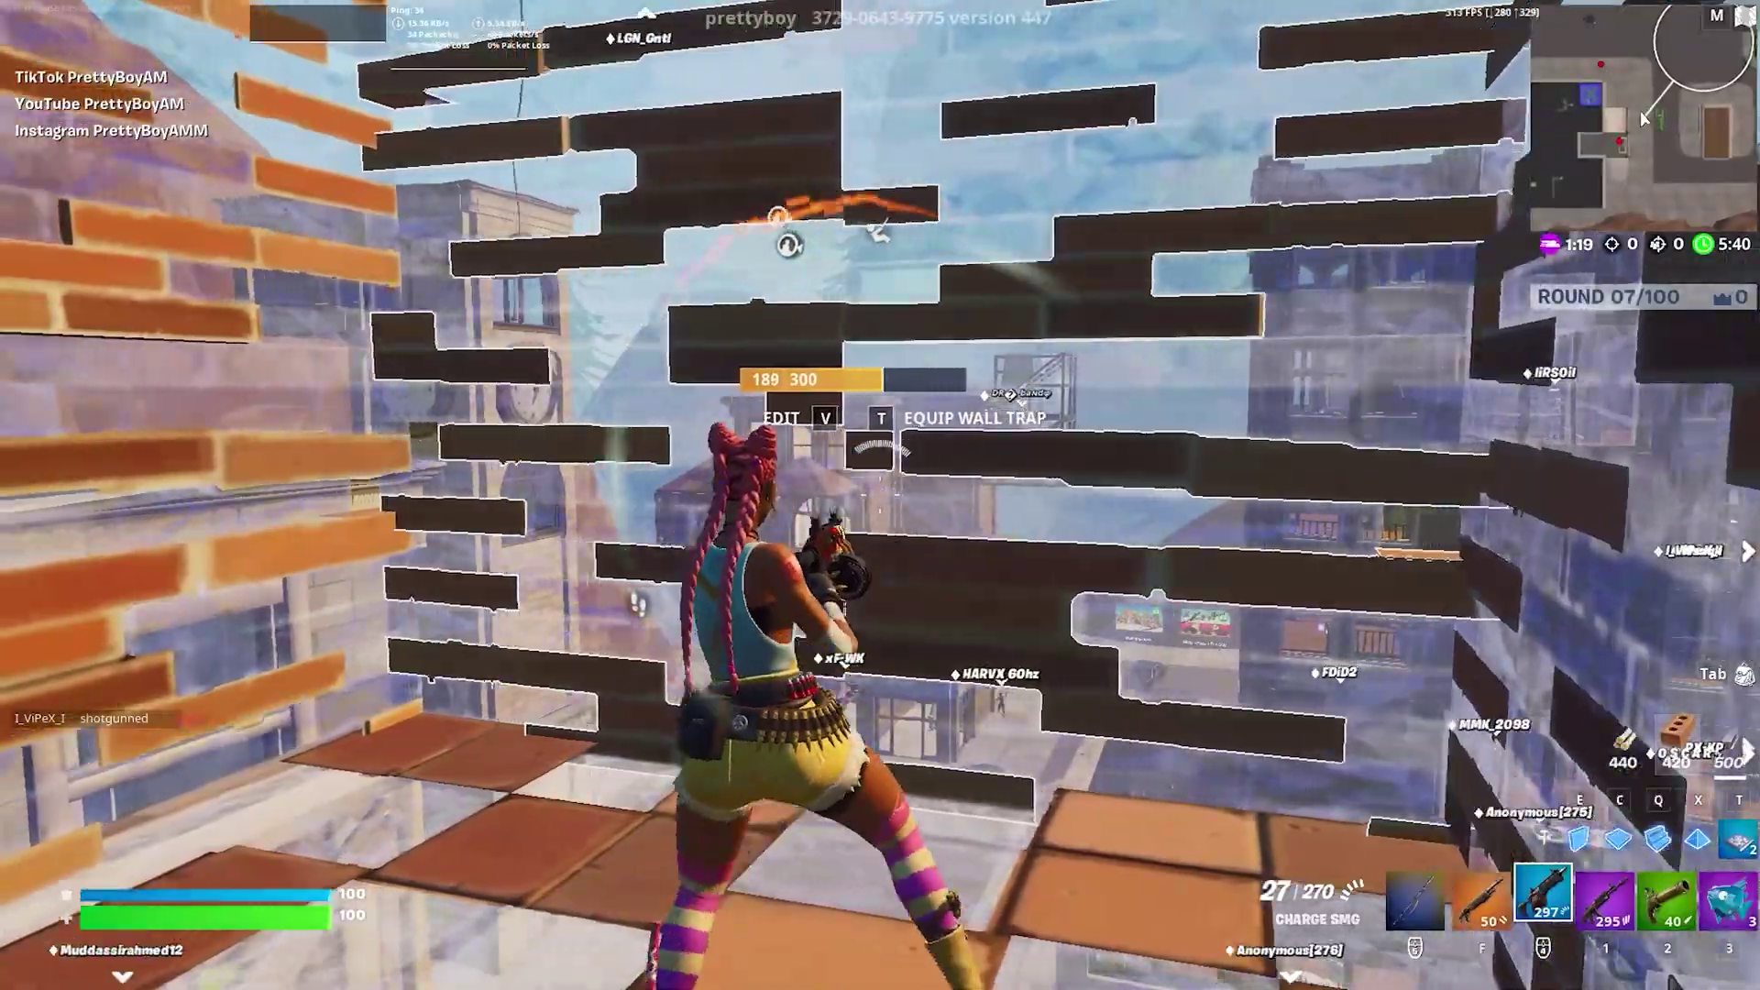
key("f")
key("g")
key("1")
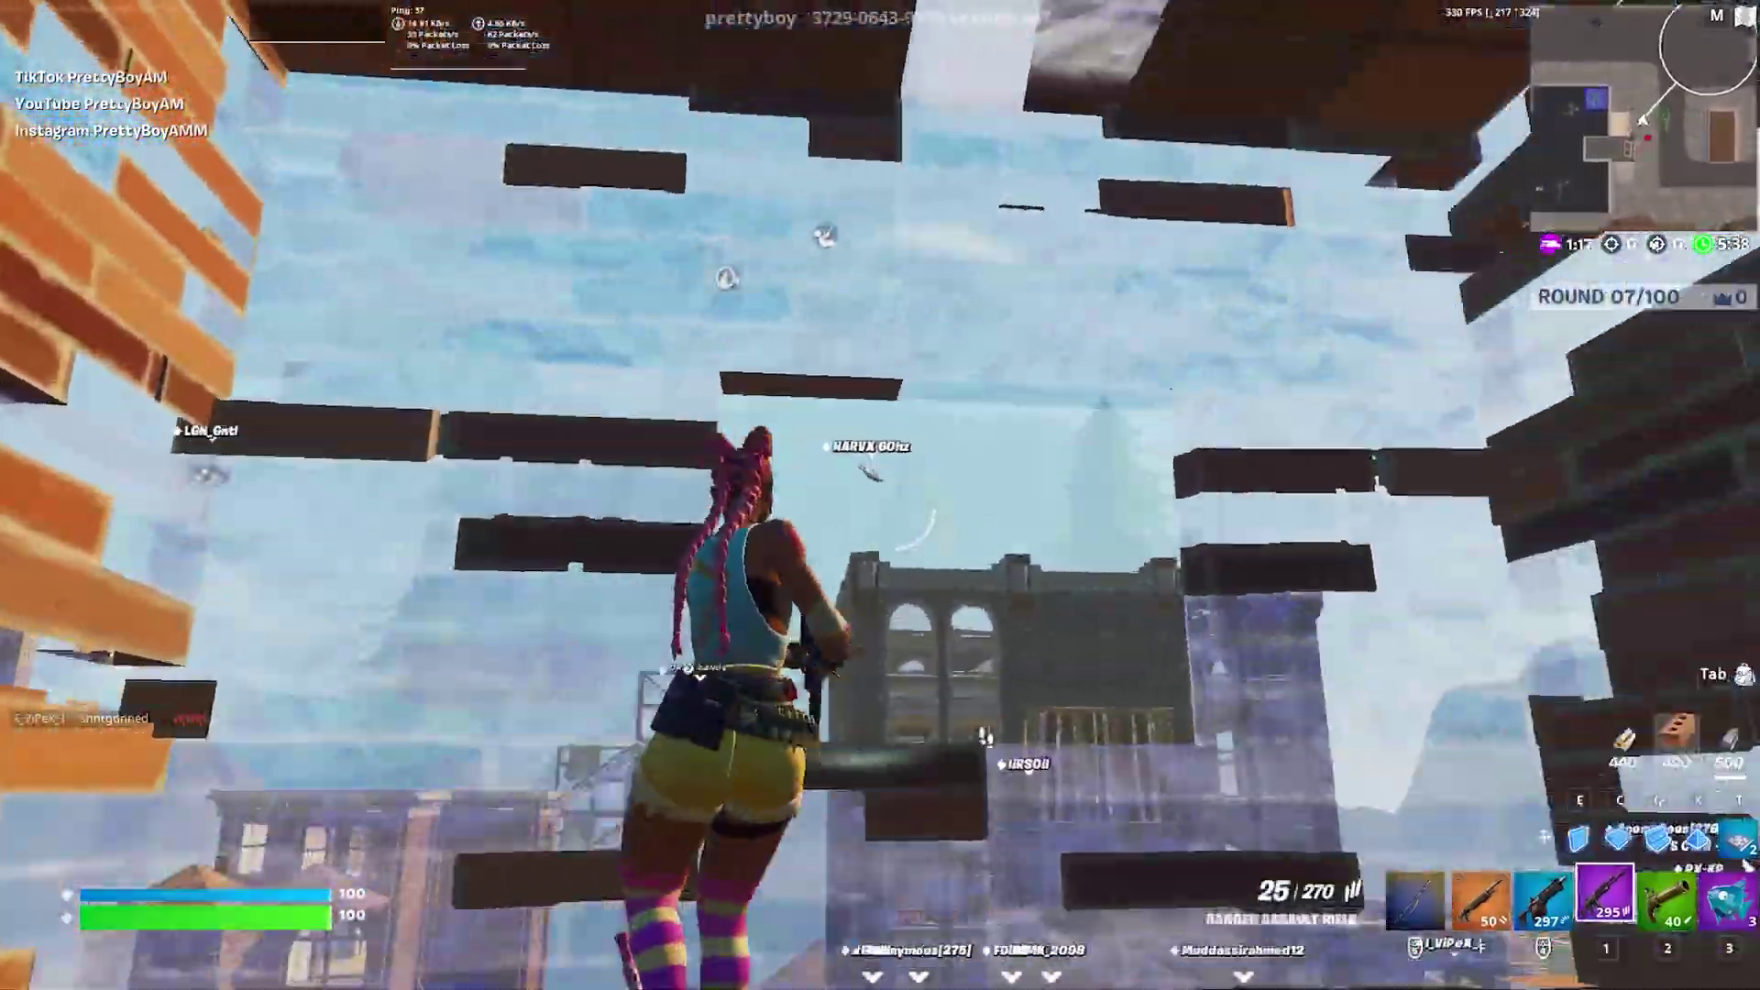
left_click(880, 495)
left_click(881, 495)
left_click(880, 495)
left_click(880, 495)
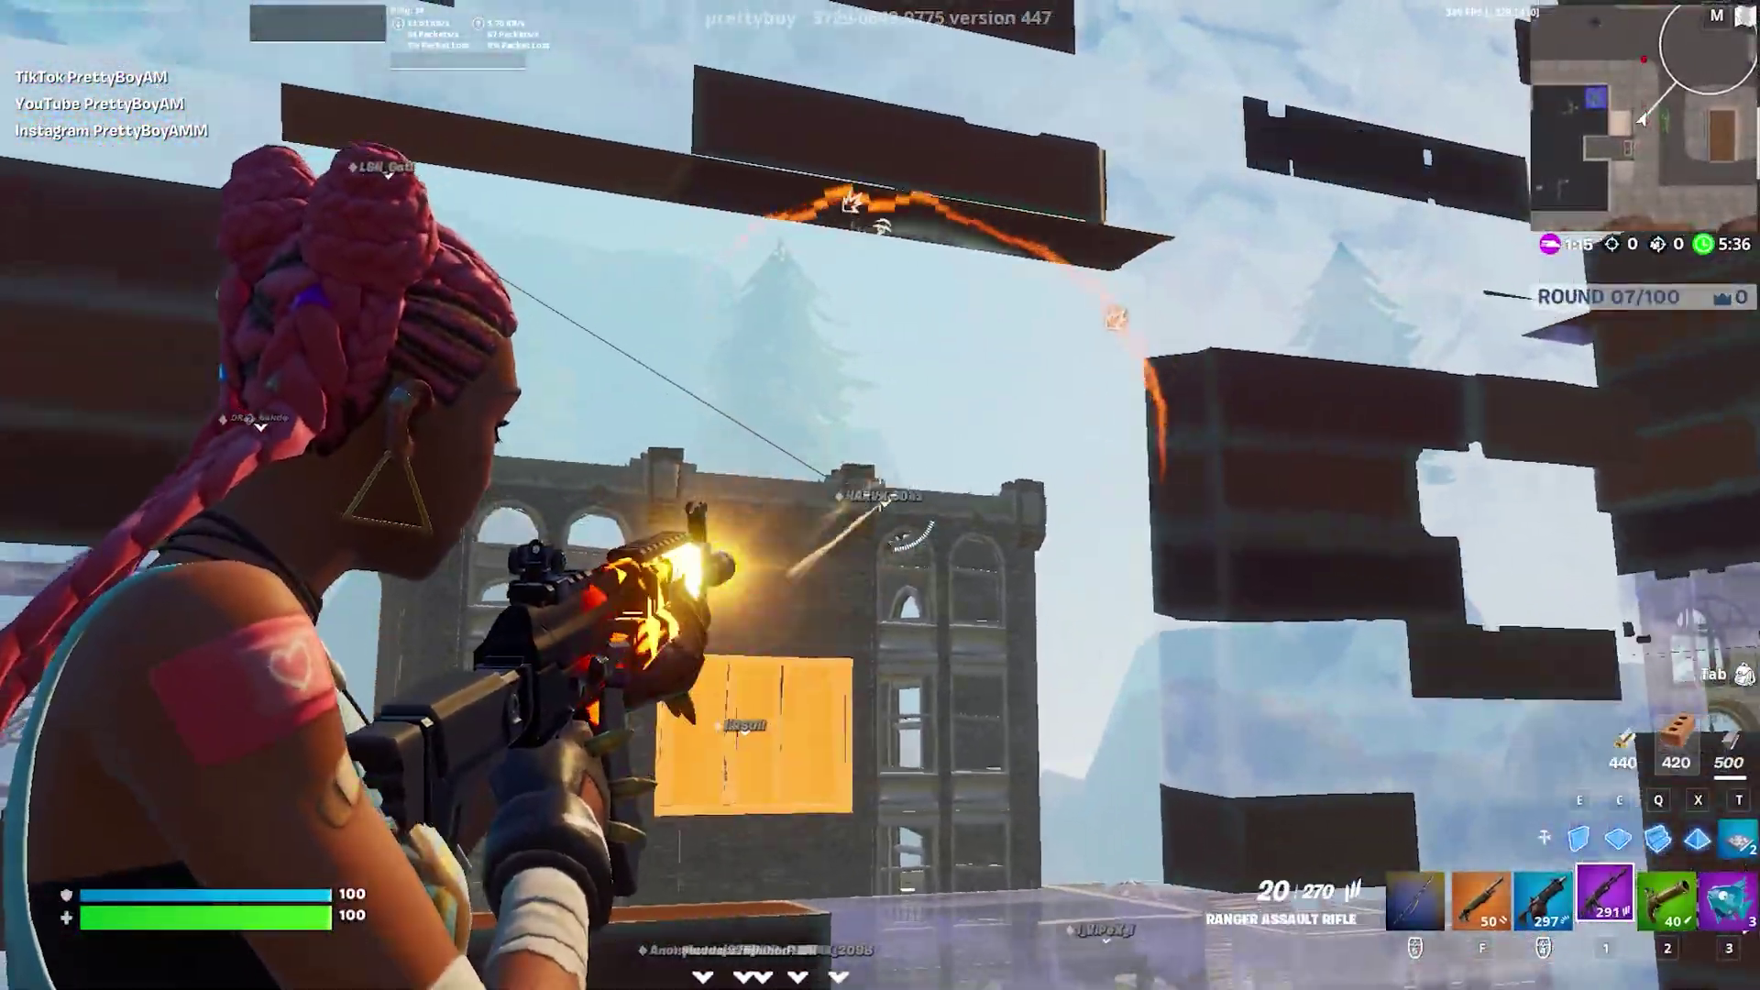
key("f")
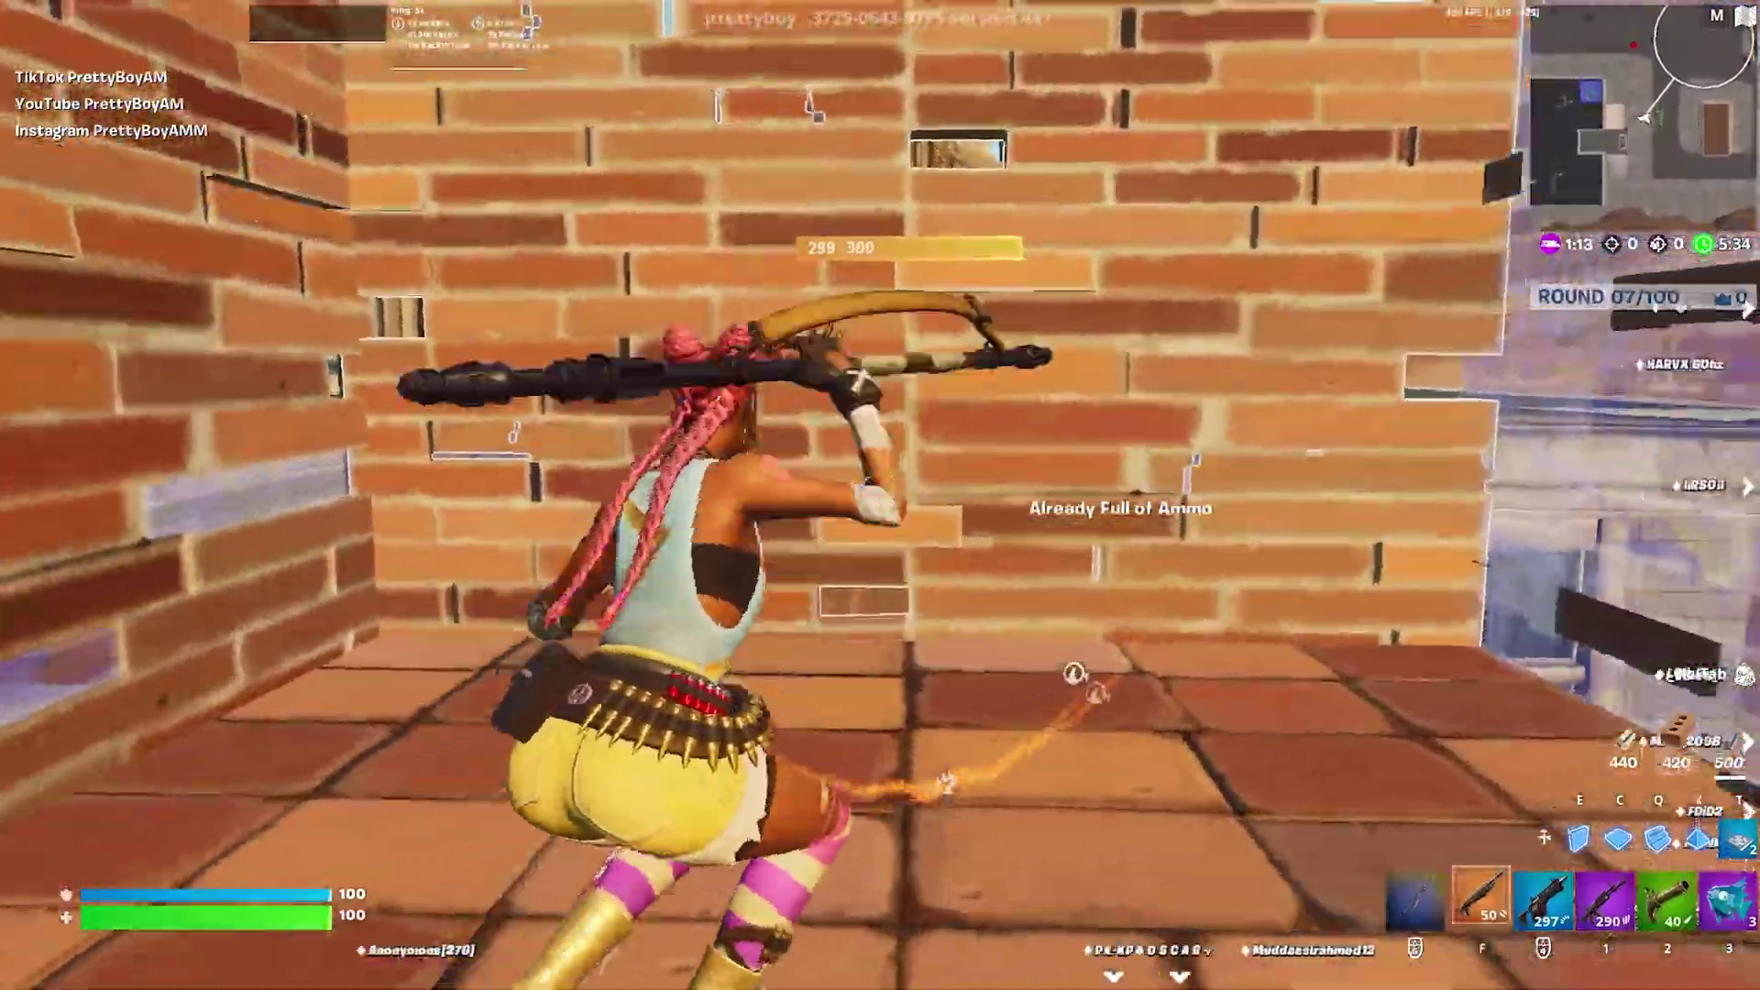